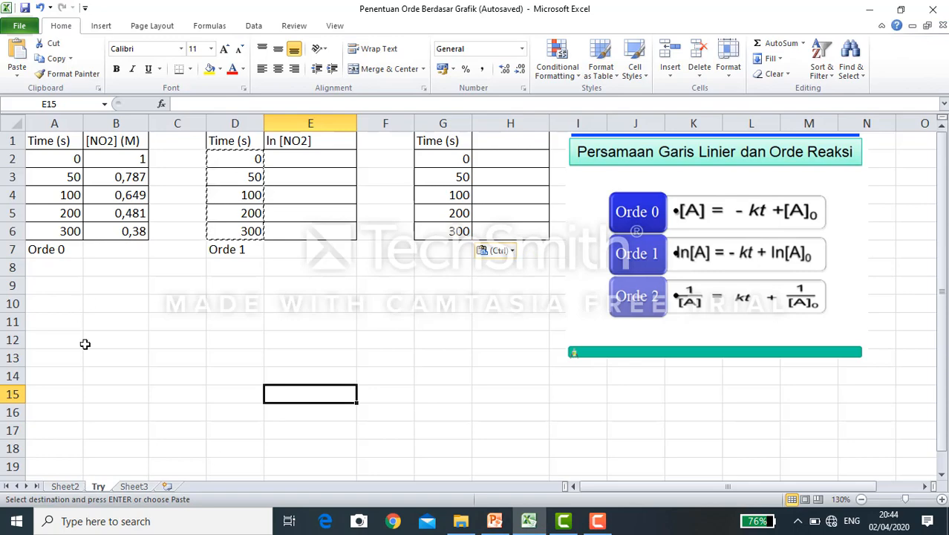
- Review the NO2 decomposition example slide in PowerPoint, and check the Orde 1 and third tables back in the Excel sheet
left_click(495, 522)
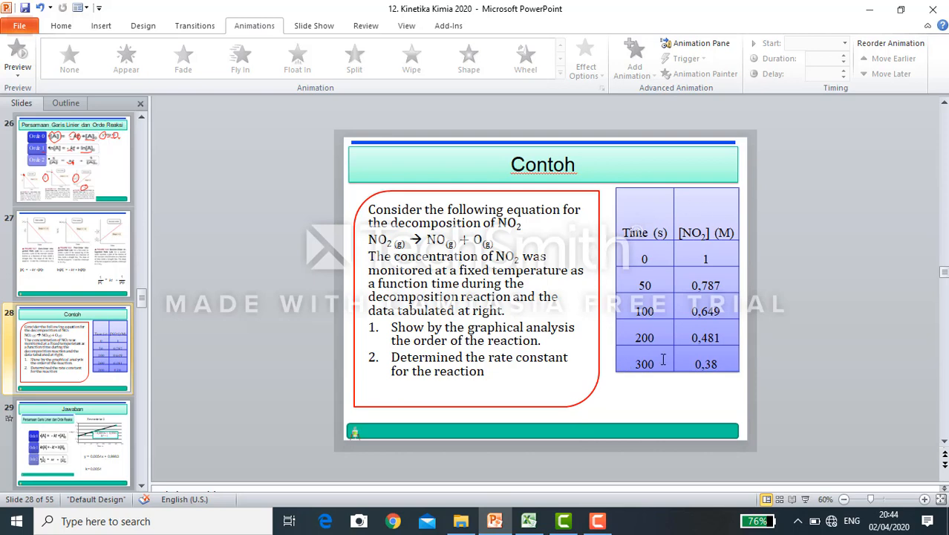
left_click(528, 521)
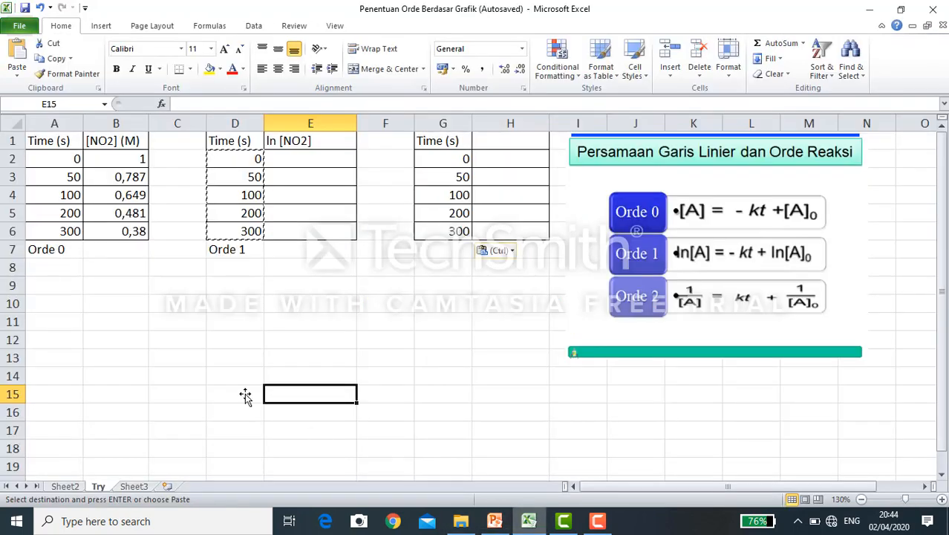
left_click(177, 313)
left_click_drag(193, 133, 536, 233)
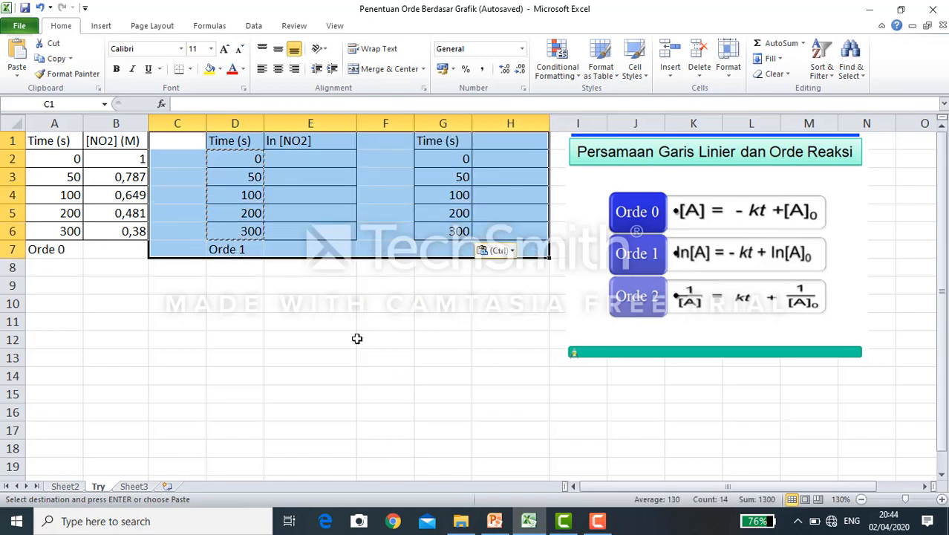
left_click_drag(357, 339, 312, 339)
left_click_drag(191, 140, 515, 243)
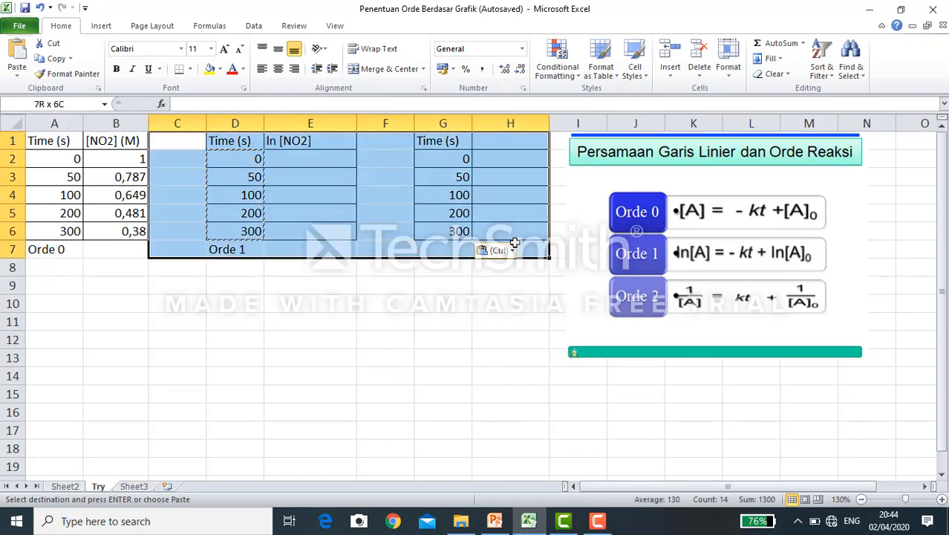
left_click(43, 264)
- Label the third time table as "Orde 2" in cell G7, matching the labels under the other two tables
left_click(51, 248)
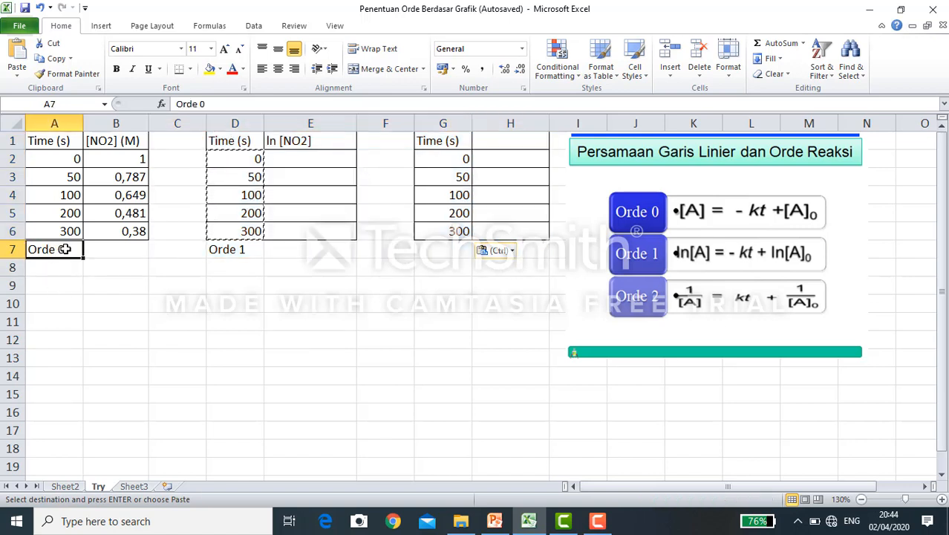
left_click(249, 254)
left_click(452, 253)
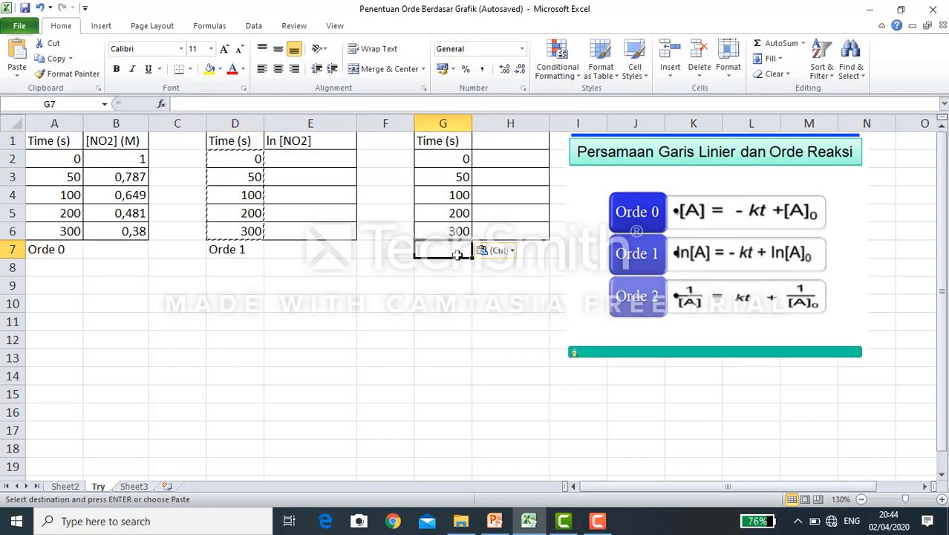
type("Orde 2")
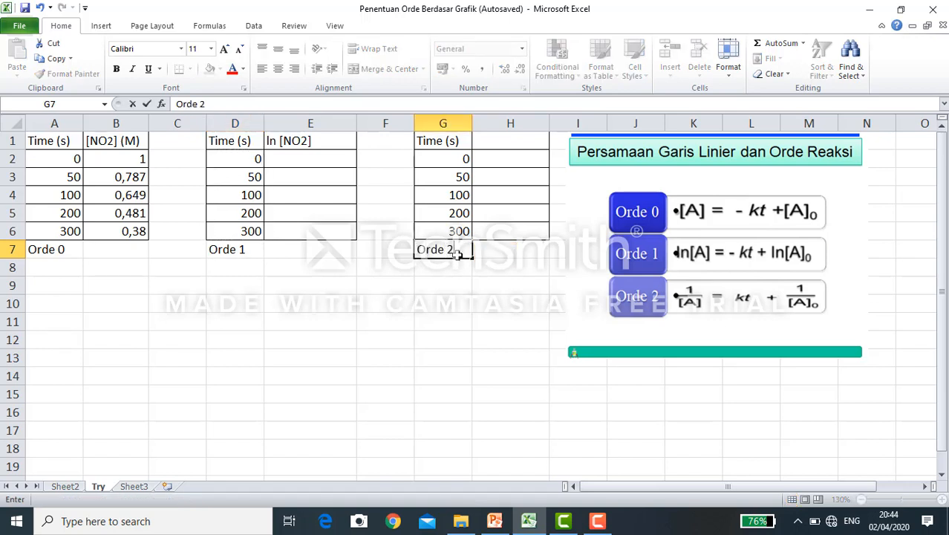
left_click(100, 324)
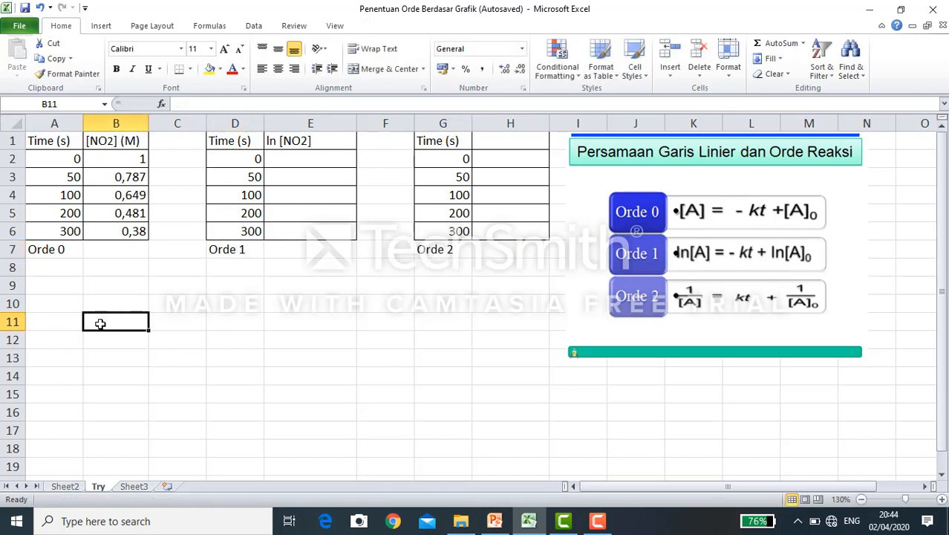
- Examine the time and [NO2] columns of the first table against the Orde 0 linear equation in the picture
left_click_drag(49, 142, 111, 230)
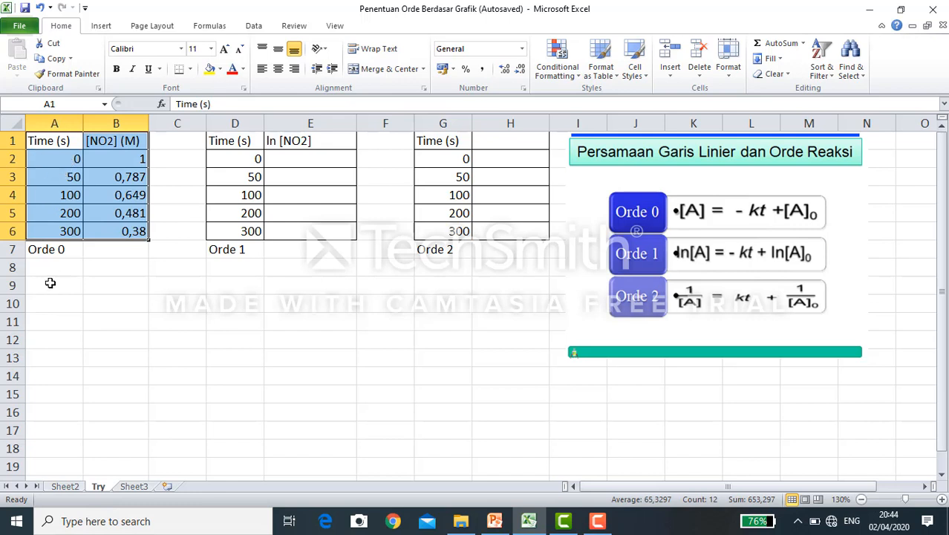
left_click(739, 211)
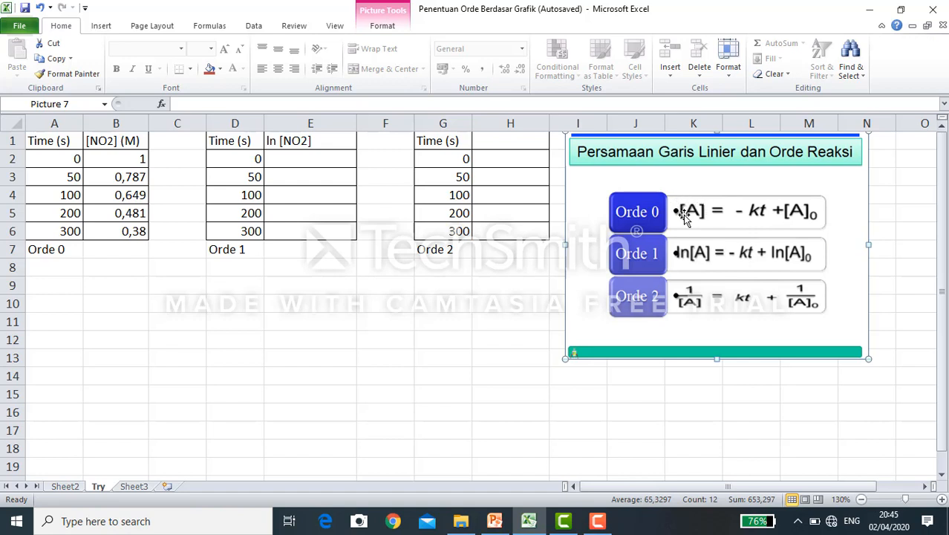
left_click_drag(38, 156, 45, 231)
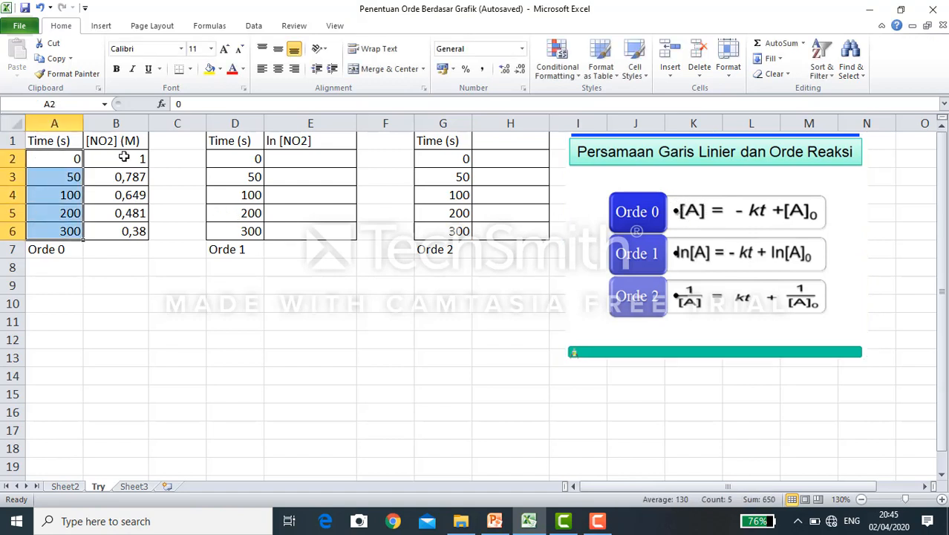
left_click_drag(124, 156, 123, 232)
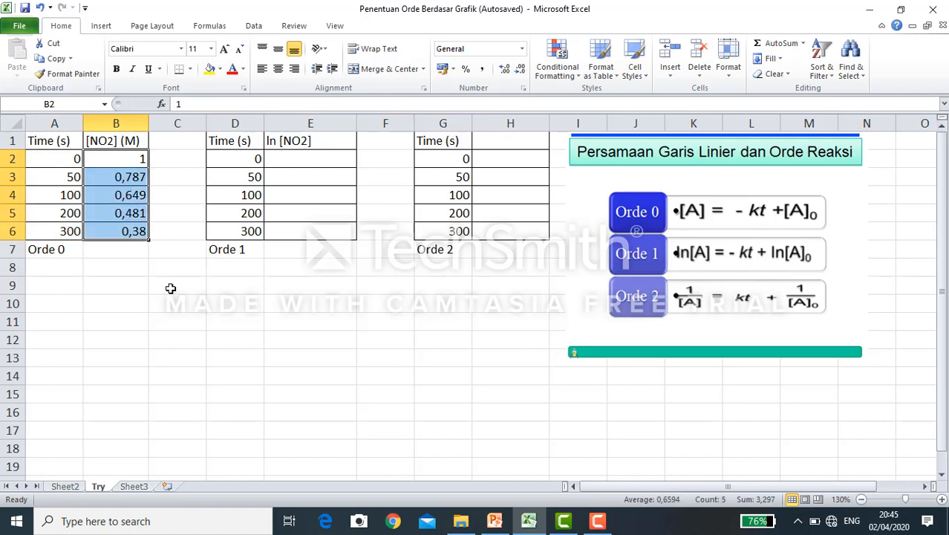
left_click(752, 215)
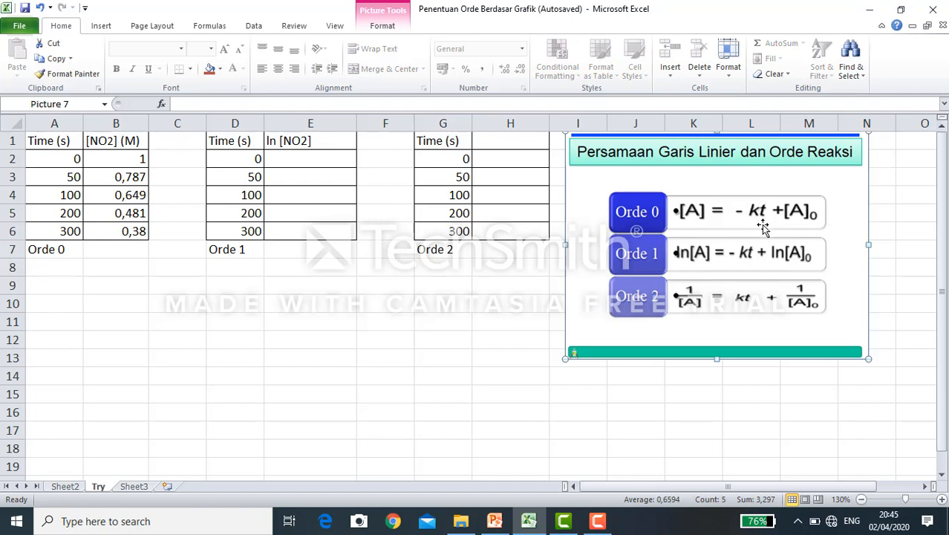
left_click_drag(63, 147, 39, 235)
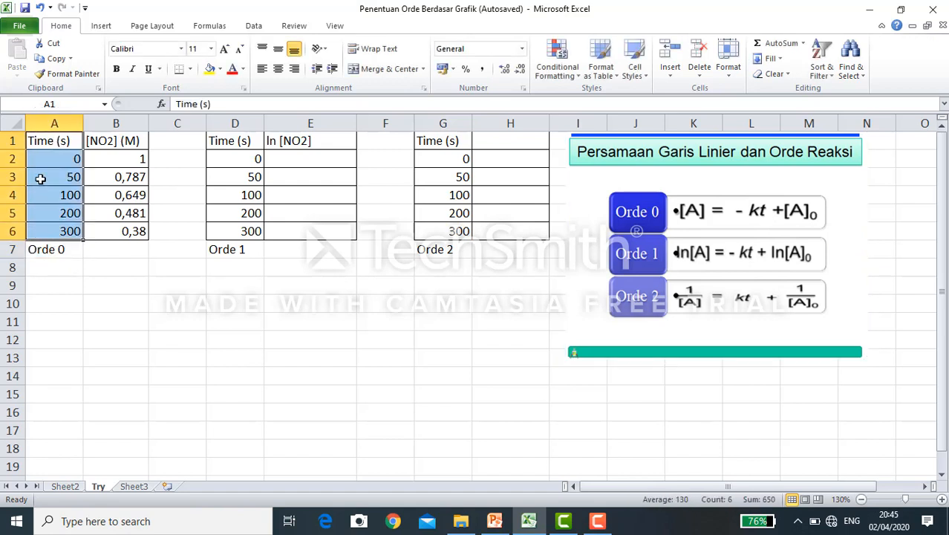
left_click_drag(52, 149, 51, 230)
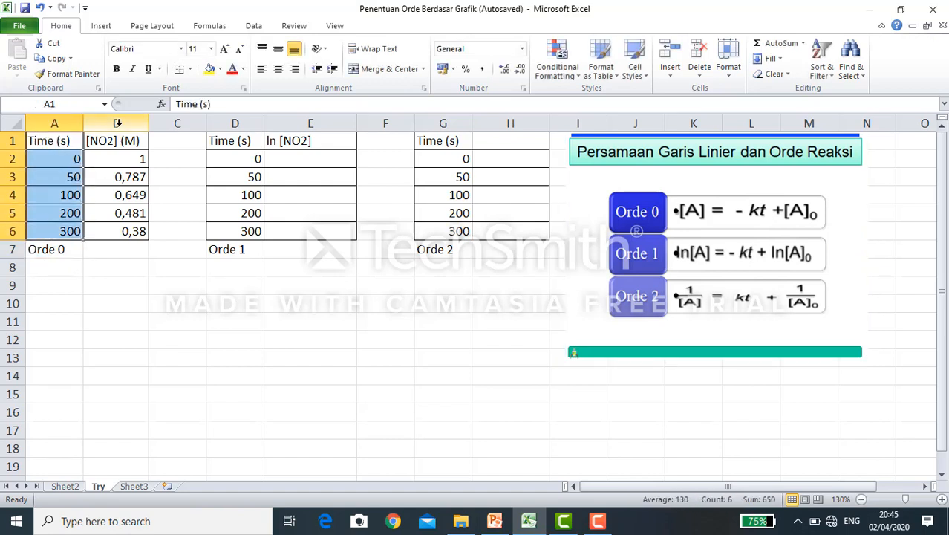
left_click_drag(114, 143, 139, 231)
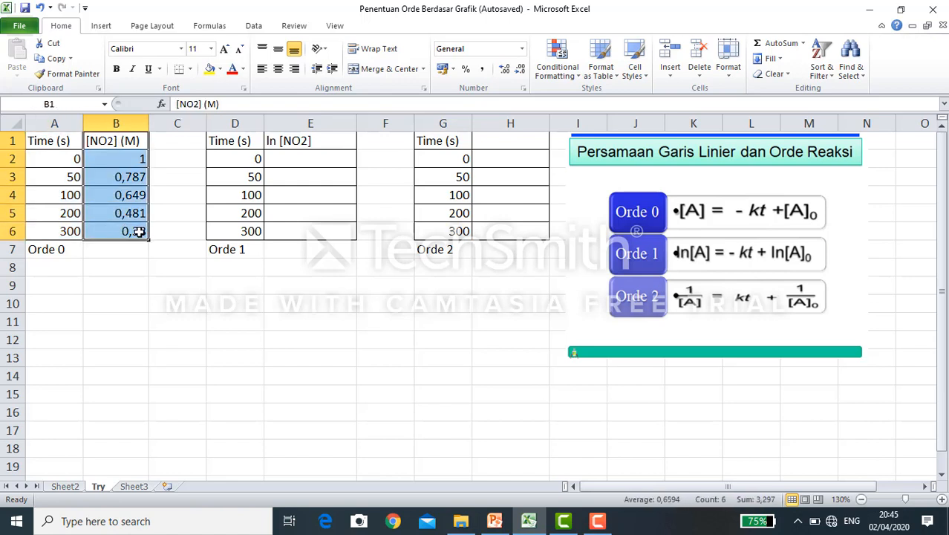
left_click(149, 287)
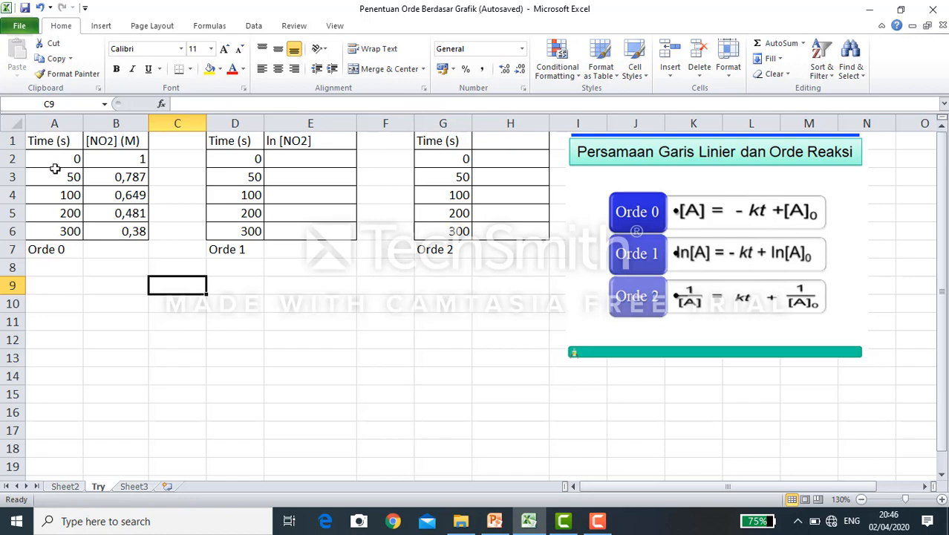
- Insert a markers-only scatter chart from the time and concentration values in A2:B6 and place it below the Orde 0 table
left_click_drag(34, 160, 137, 238)
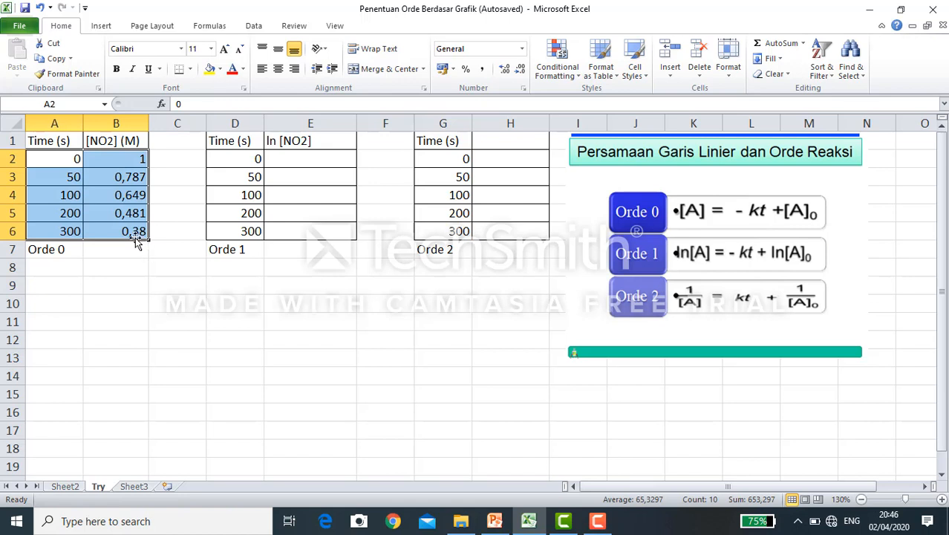
left_click(102, 27)
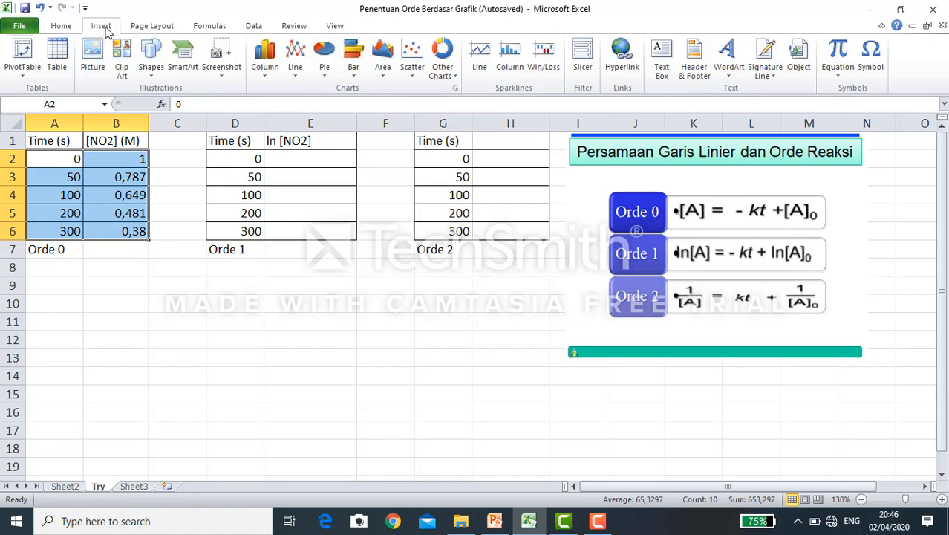
left_click(413, 66)
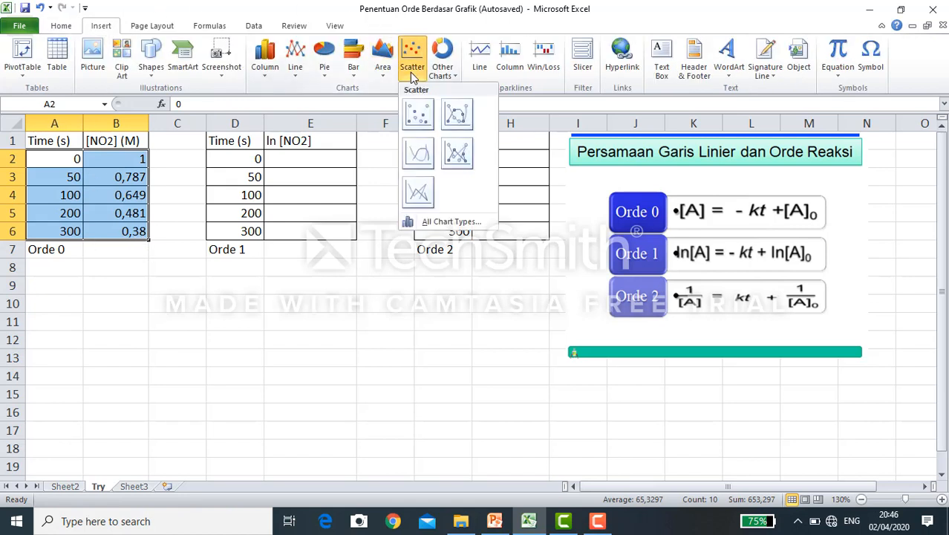
left_click(427, 130)
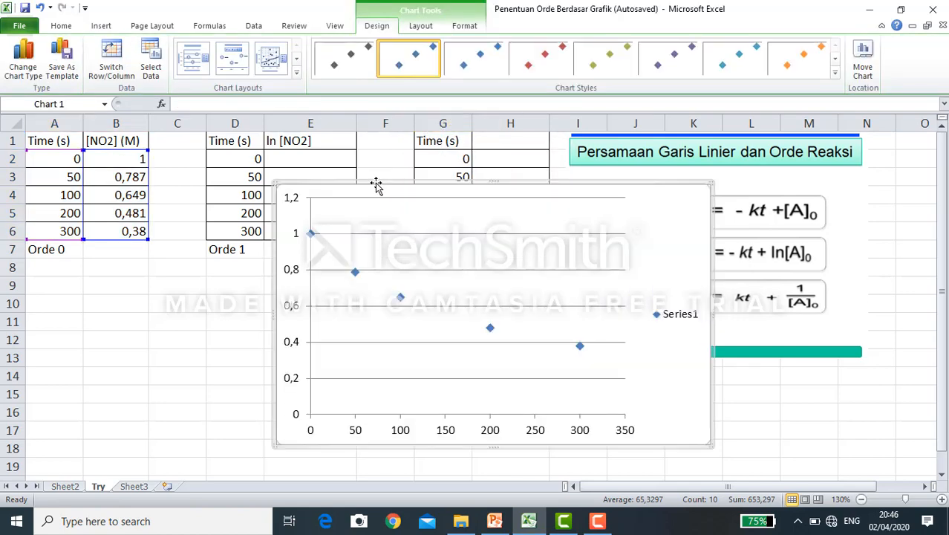
left_click_drag(376, 186, 159, 263)
scroll(345, 232, "down", 2)
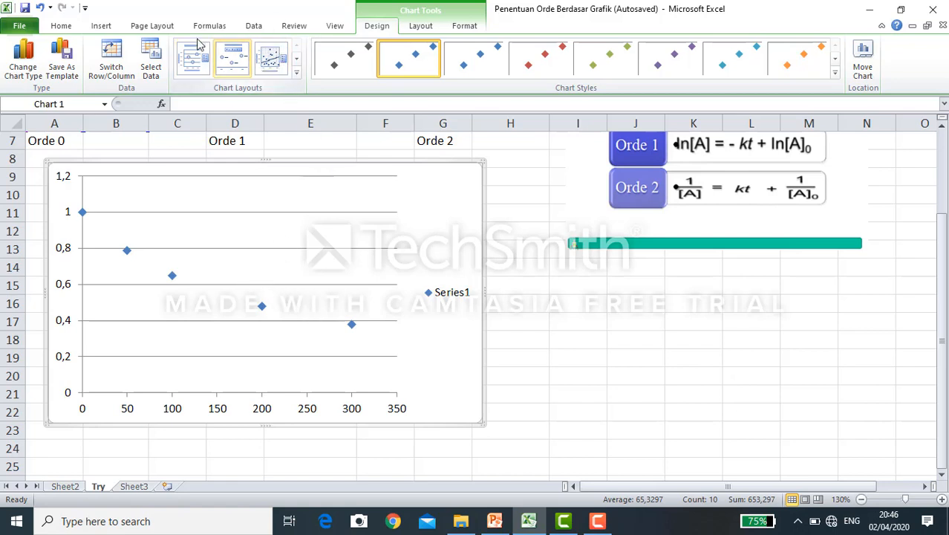
- Apply the chart layout with a linear trendline, equation and R² value, and place the equation label above the legend
left_click(296, 72)
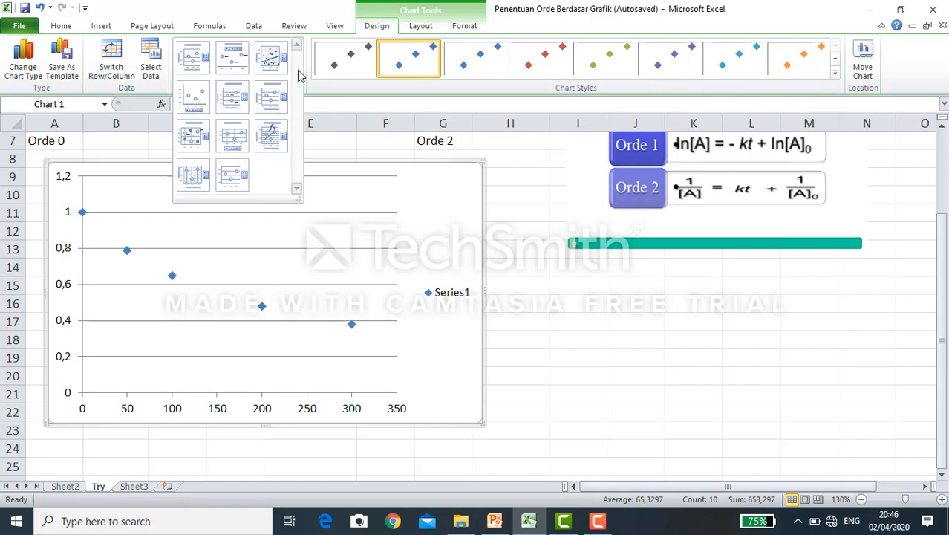
left_click(271, 139)
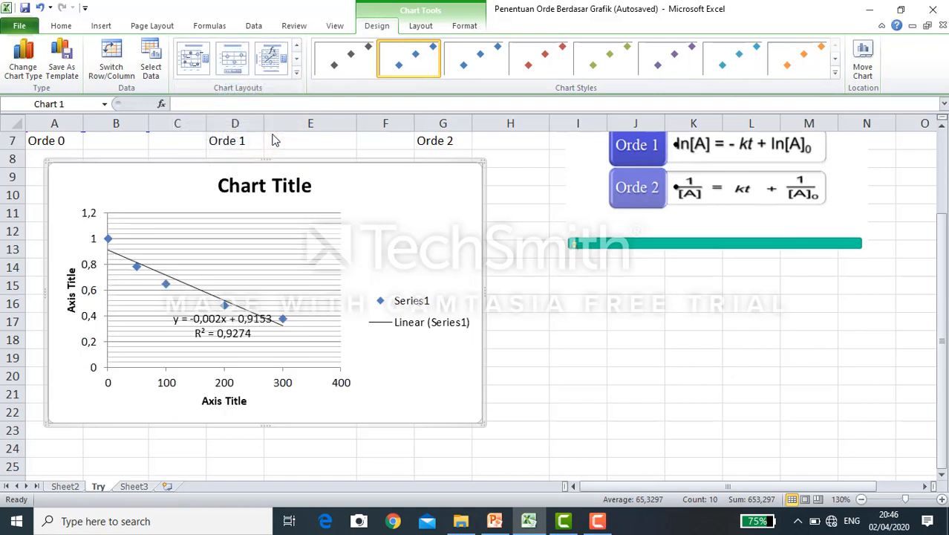
left_click(203, 320)
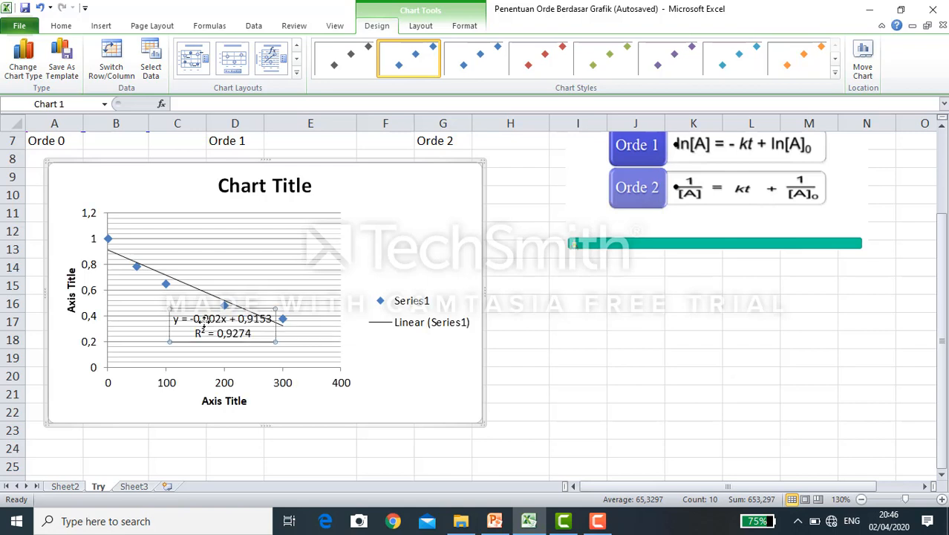
left_click_drag(203, 321, 402, 203)
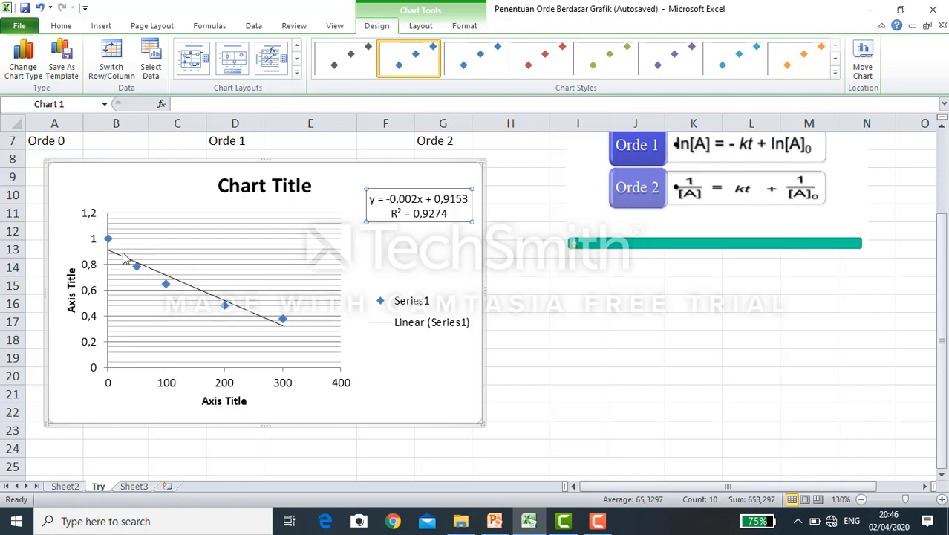
- Change the scatter chart's title to "Orde 0"
left_click(232, 185)
left_click(229, 186)
left_click_drag(220, 186, 301, 195)
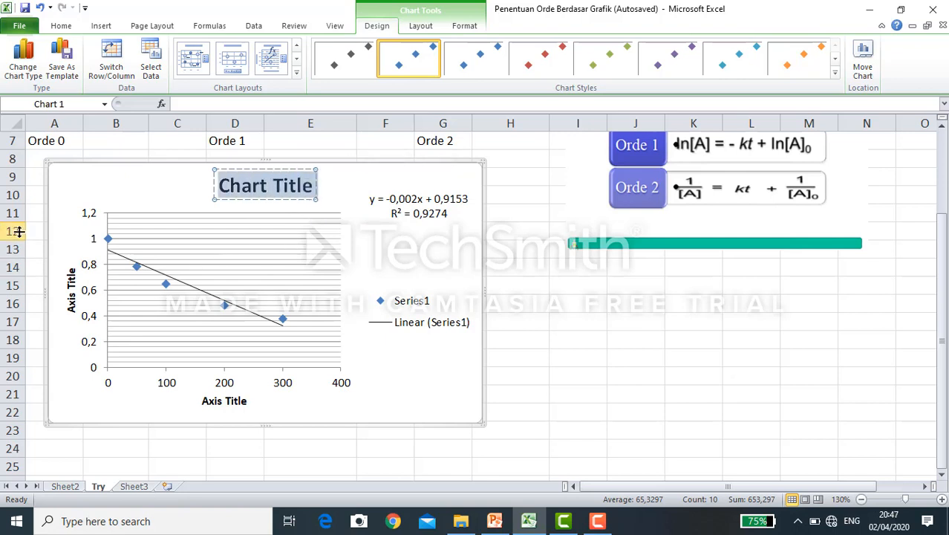
type("Orde")
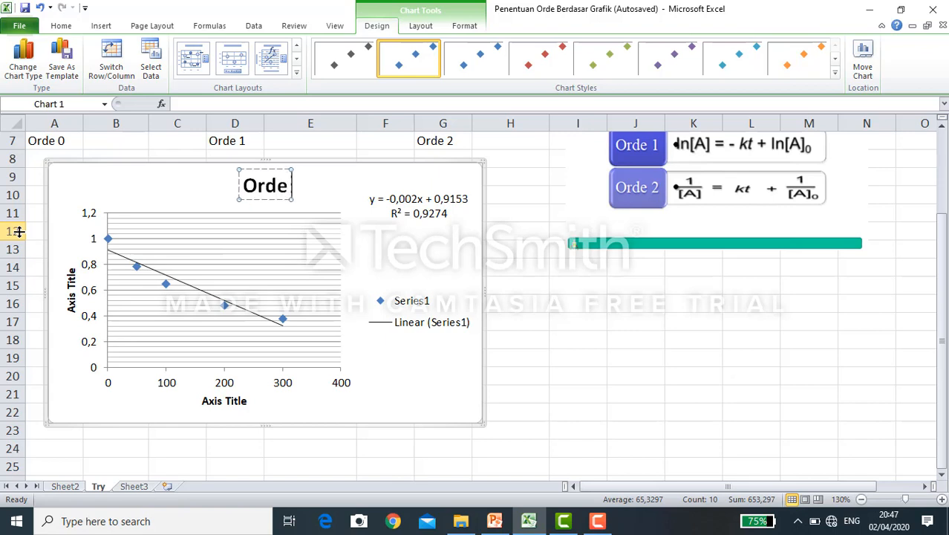
type(" 0")
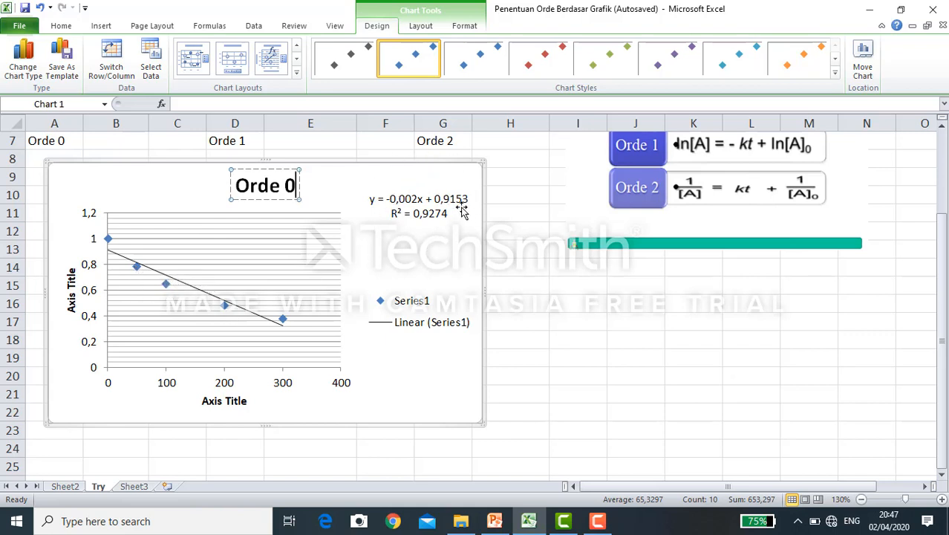
- Inspect the R² value in the trendline label of the Orde 0 chart
left_click(398, 214)
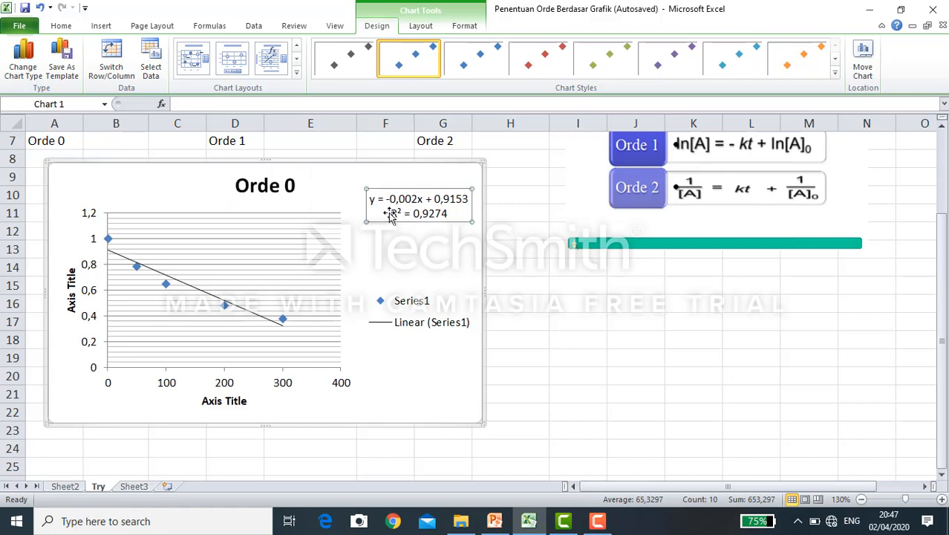
left_click_drag(395, 214, 440, 211)
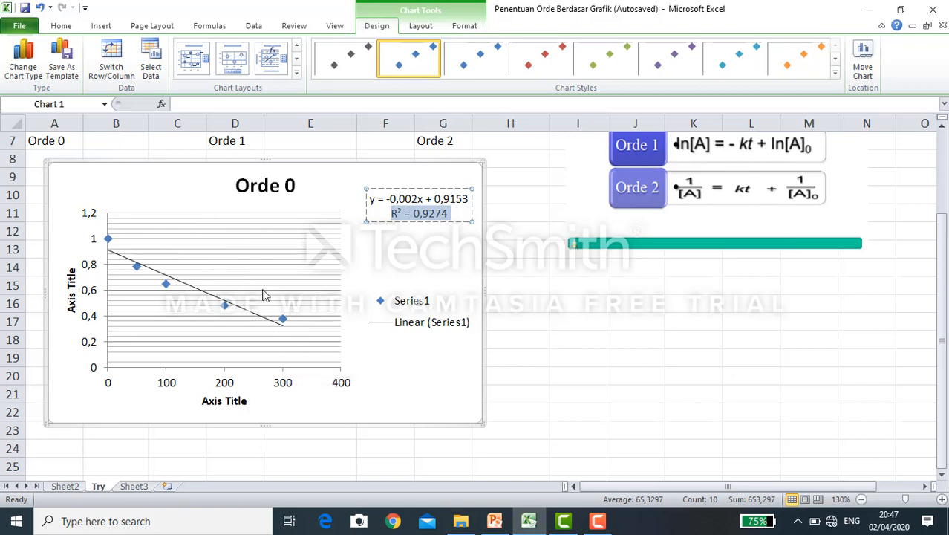
left_click(272, 189)
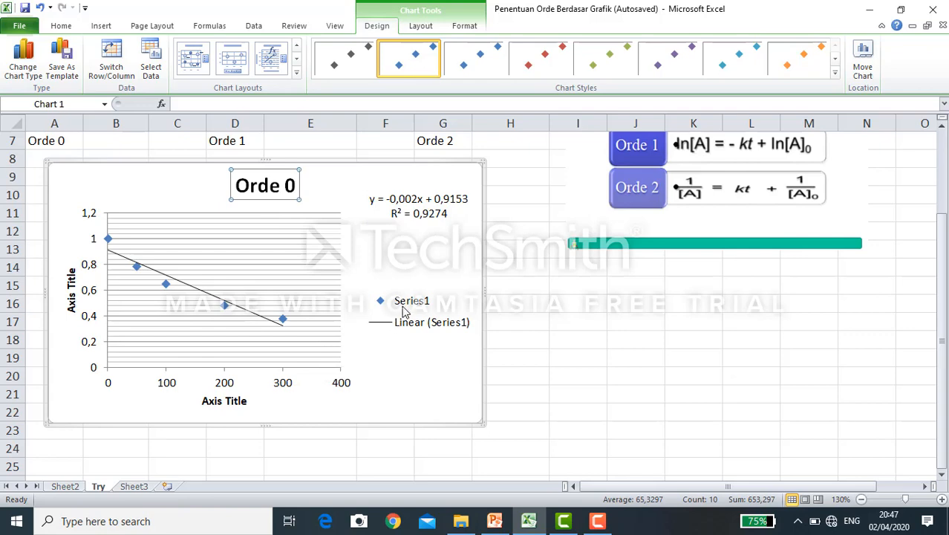
- Move the rate equations picture over to column K and shrink the Orde 0 chart to end at about column E, row 21
left_click_drag(643, 237, 755, 272)
left_click(473, 397)
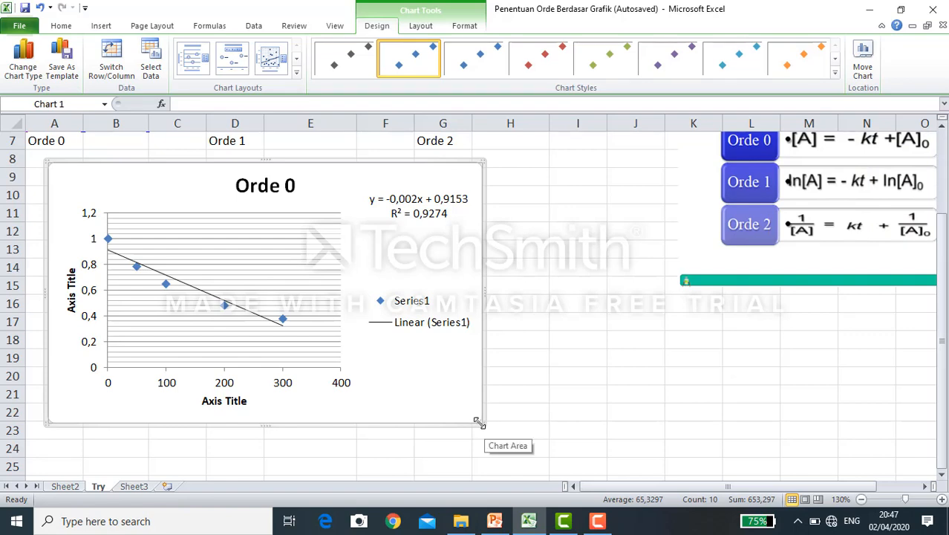
left_click_drag(480, 423, 283, 394)
left_click(450, 364)
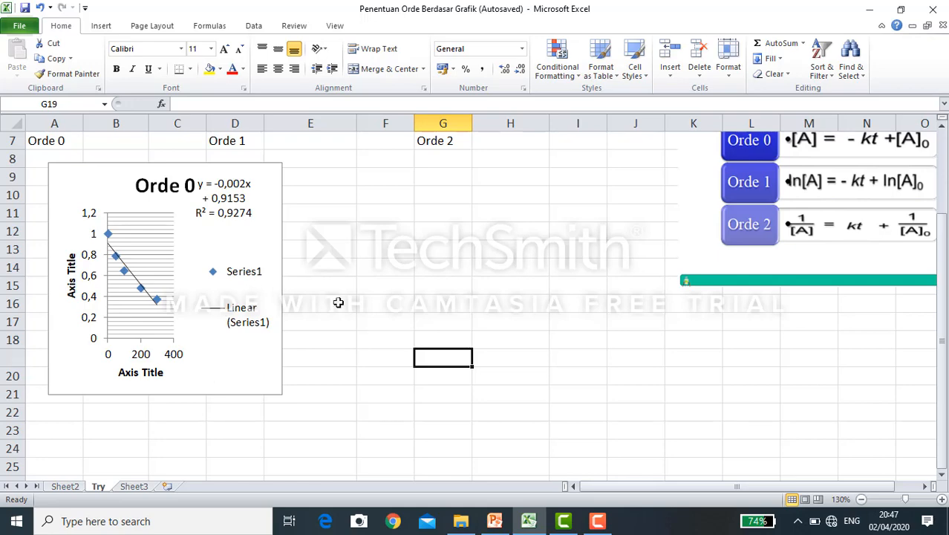
- Move the trendline equation label slightly down, clear of the Orde 0 chart's title
scroll(338, 302, "up", 2)
left_click(225, 311)
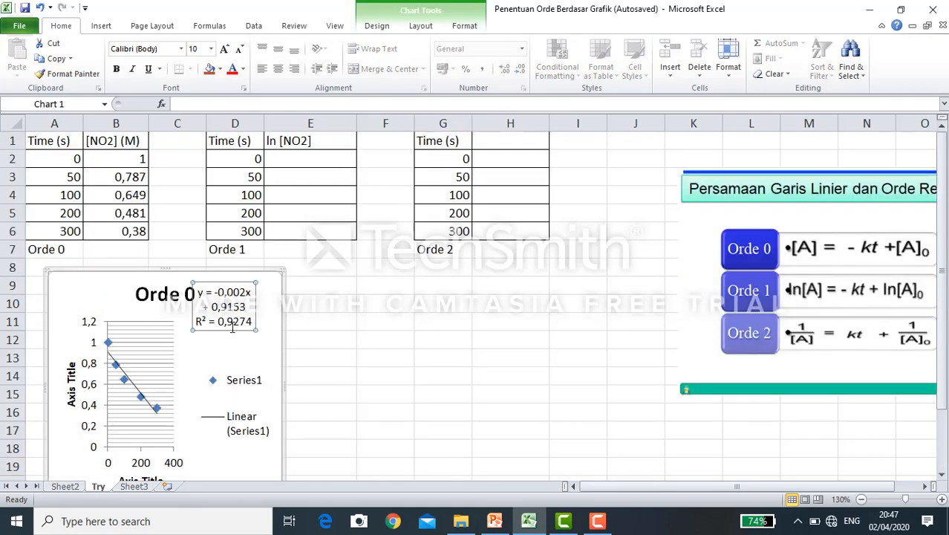
left_click_drag(238, 333, 251, 353)
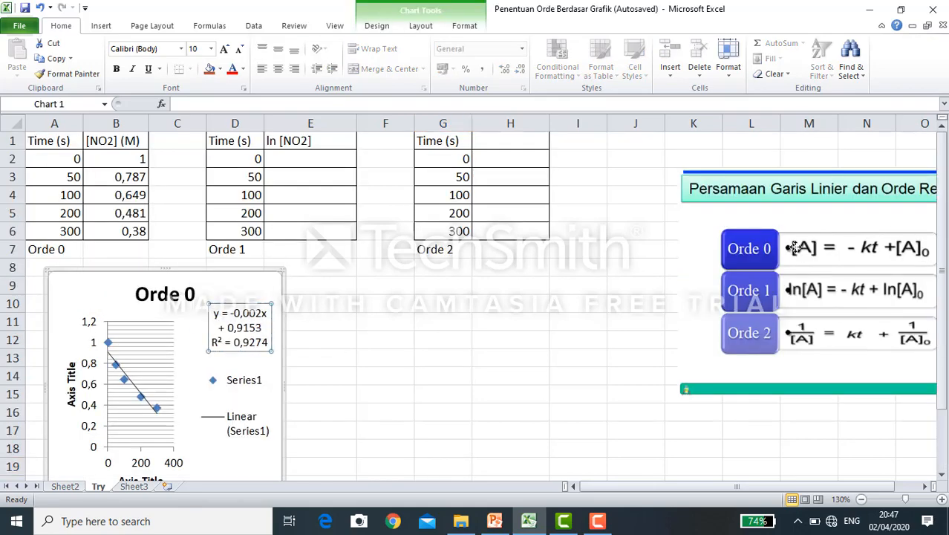
- Move the rate equations picture to about columns H to M, rows 3 to 15, leaving the Orde 1 table uncovered
left_click_drag(790, 247, 436, 303)
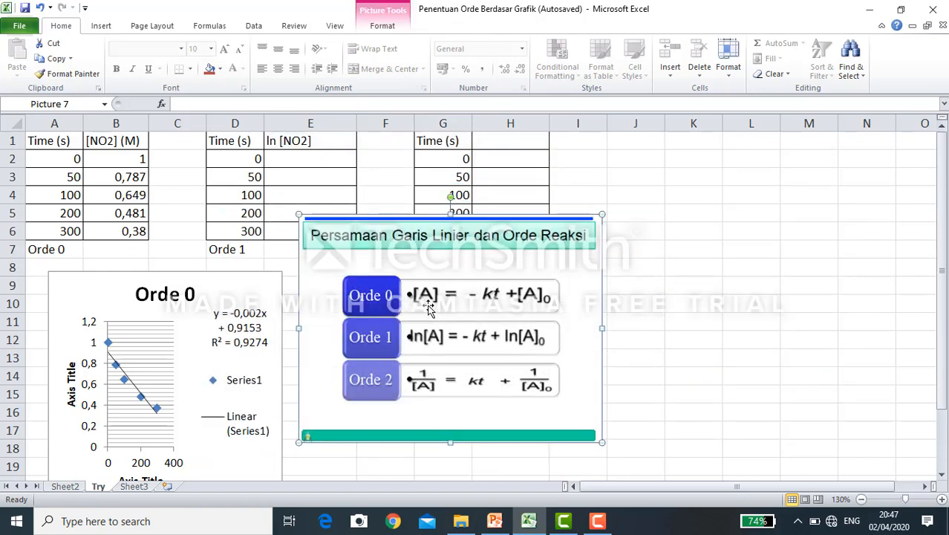
left_click(111, 160)
left_click_drag(108, 176, 112, 231)
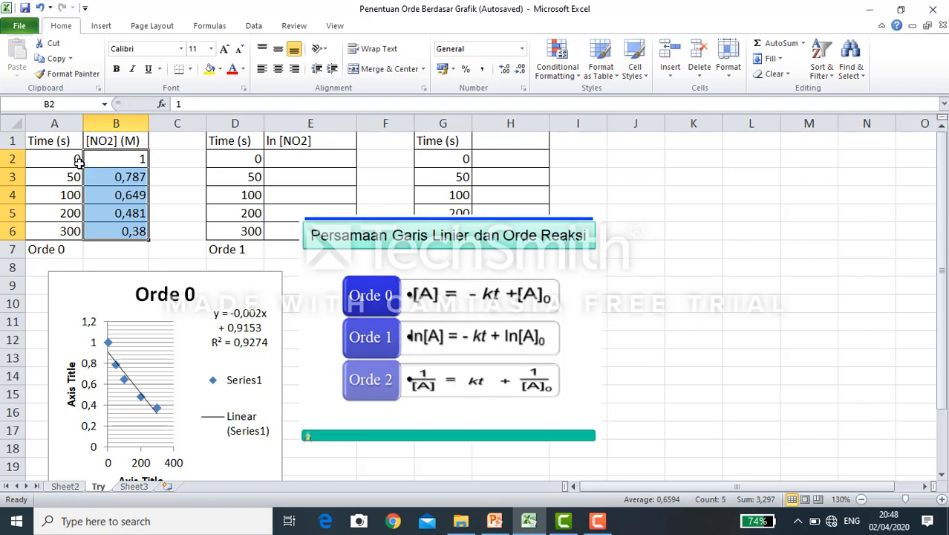
left_click_drag(75, 159, 45, 244)
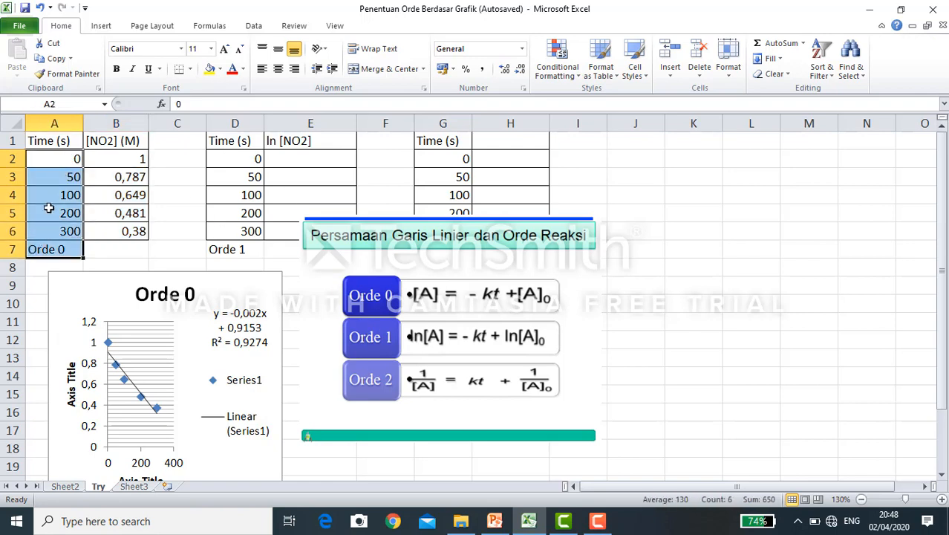
left_click(49, 209)
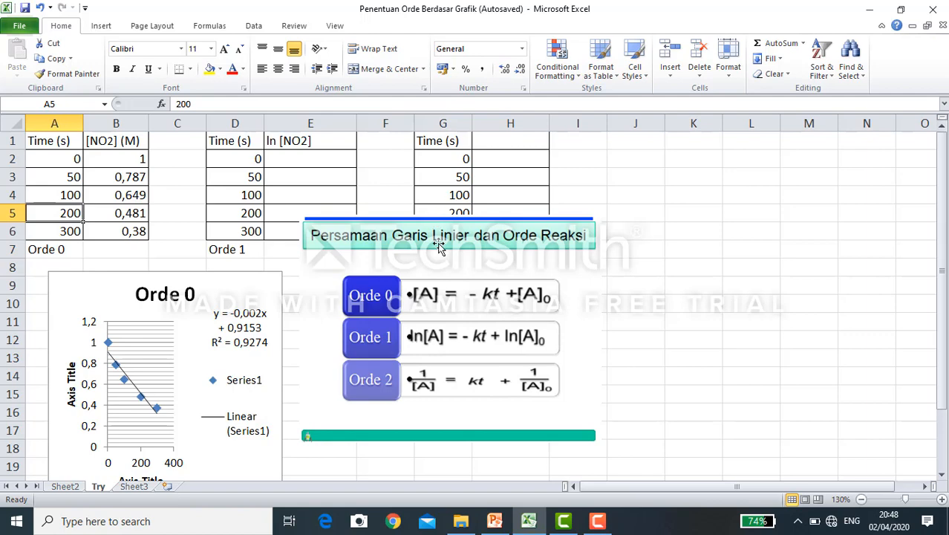
left_click_drag(438, 247, 647, 208)
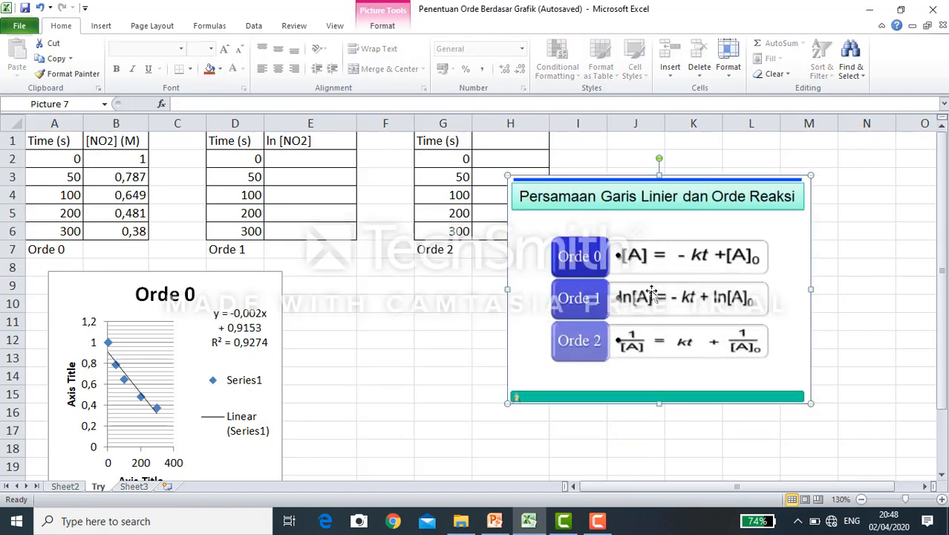
left_click(865, 224)
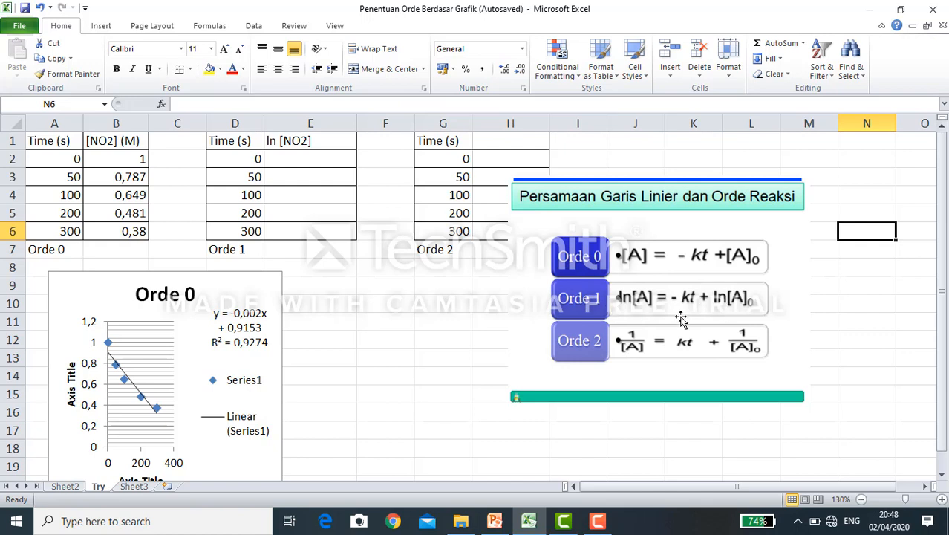
- Change the vertical axis title of the Orde 0 chart to "[NO2]"
left_click(107, 145)
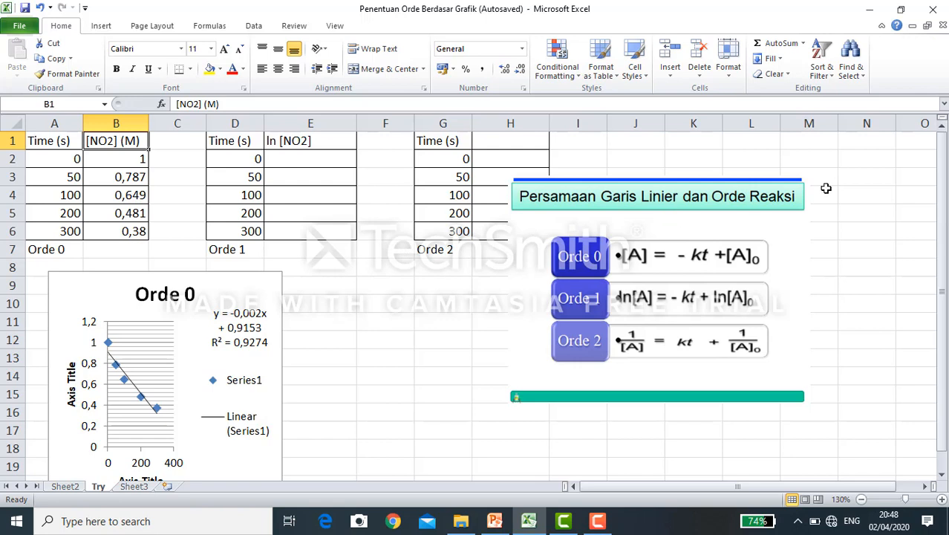
left_click(681, 305)
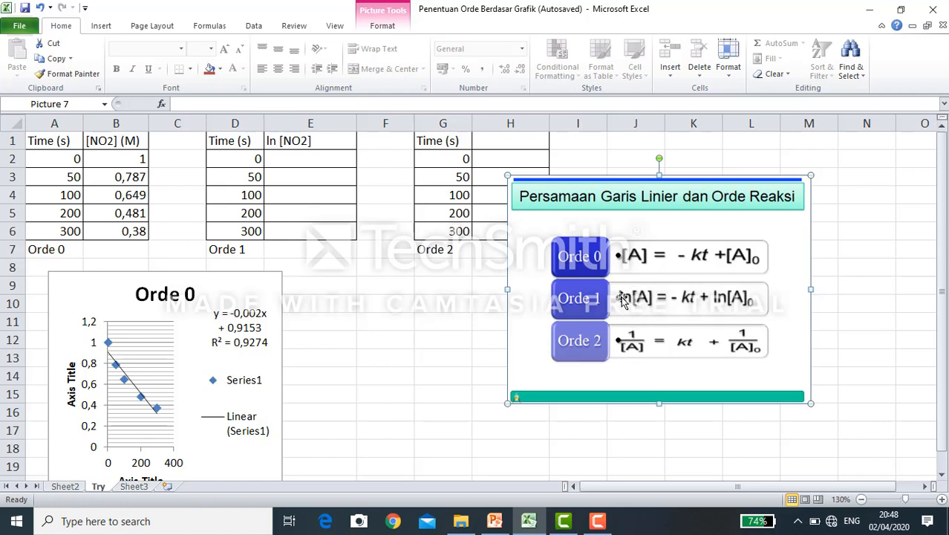
left_click(72, 382)
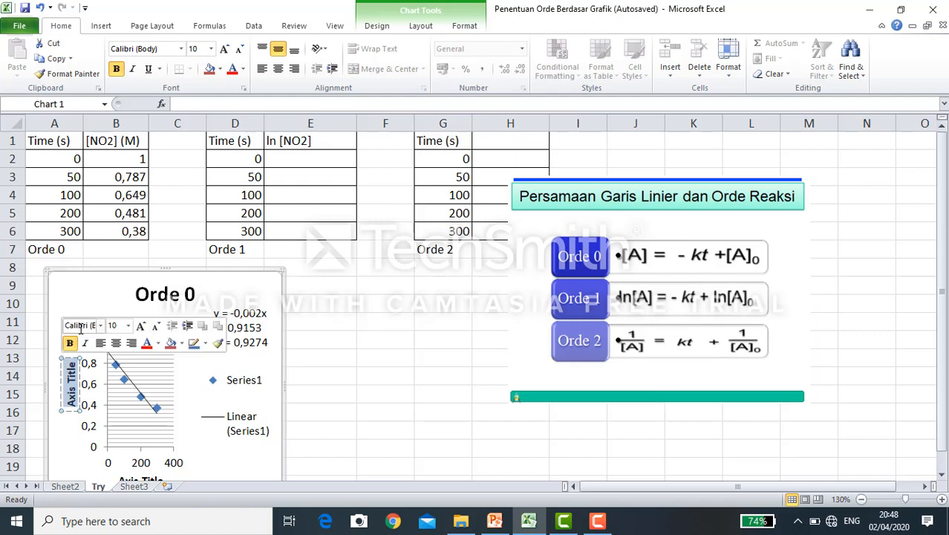
type("NO")
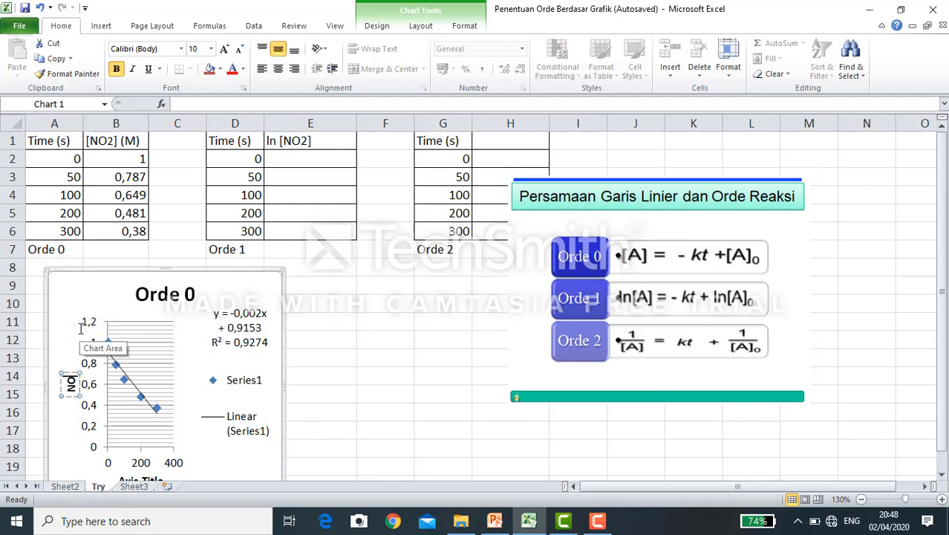
key("BackSpace")
key("BackSpace")
type("[NO2]")
- Change the horizontal axis title of the Orde 0 chart to "time (s)"
scroll(125, 408, "down", 1)
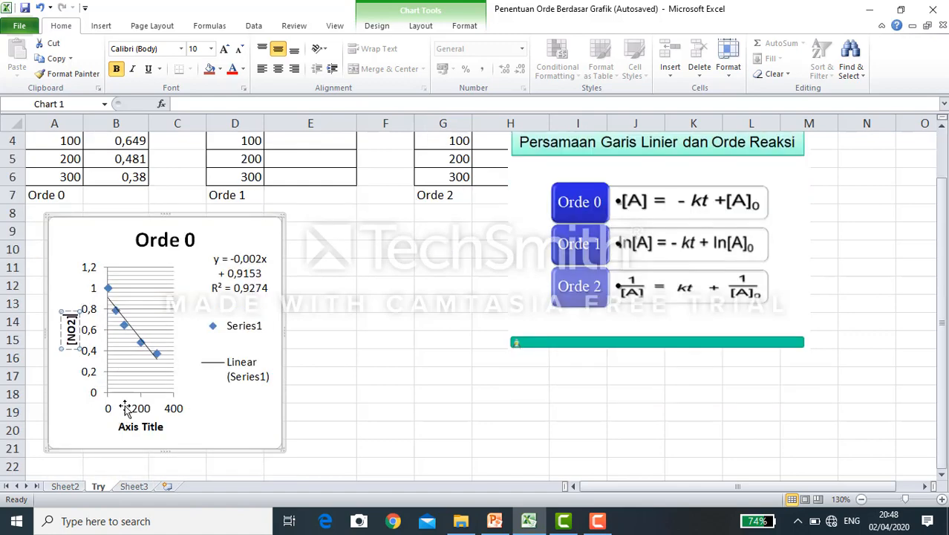
left_click(142, 427)
left_click(141, 427)
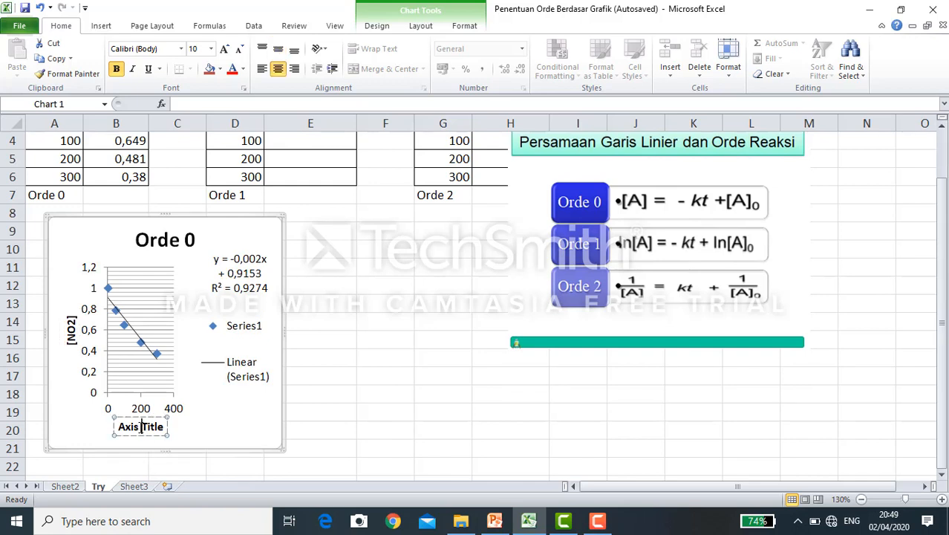
triple_click(140, 428)
type("time")
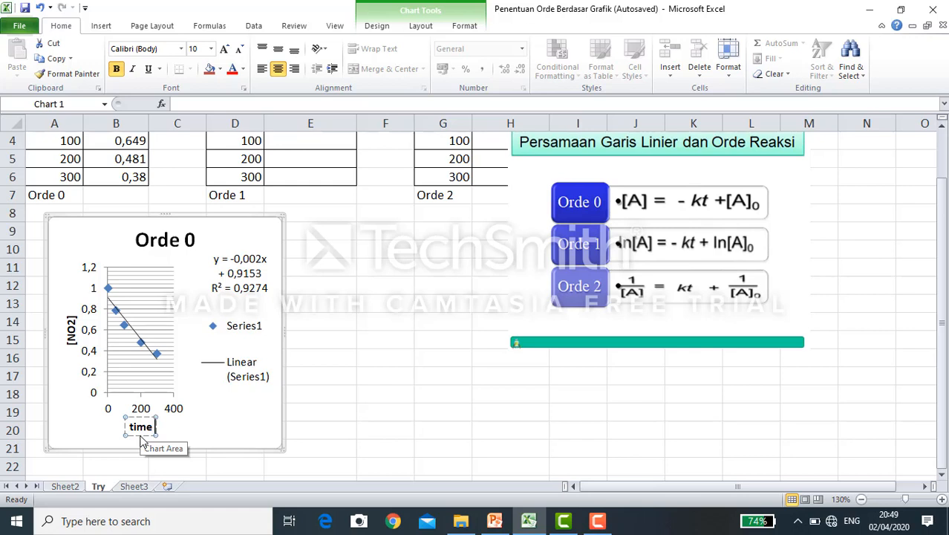
type(" ()")
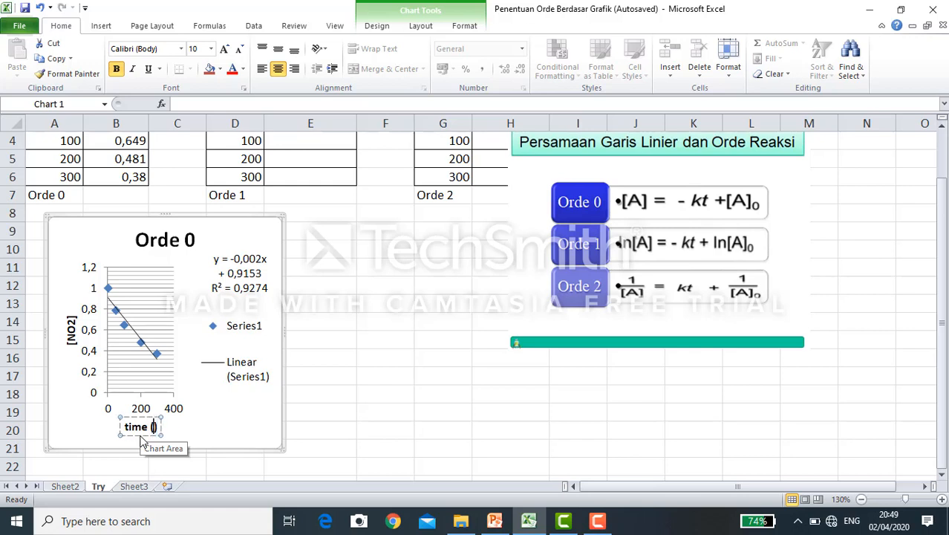
type("s")
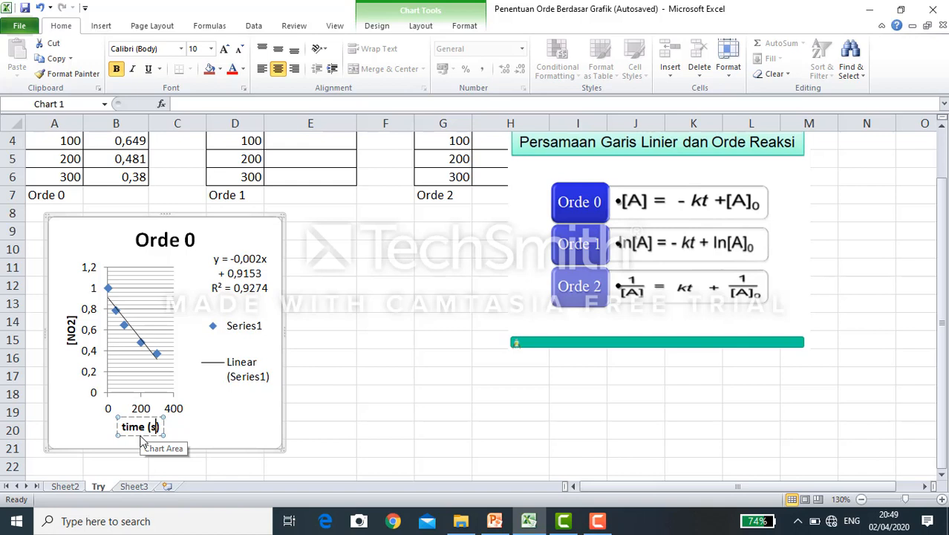
- Delete the Orde 0 chart's legend and move the trendline equation label to the chart's upper-left corner, above the plot
left_click(241, 368)
key("Delete")
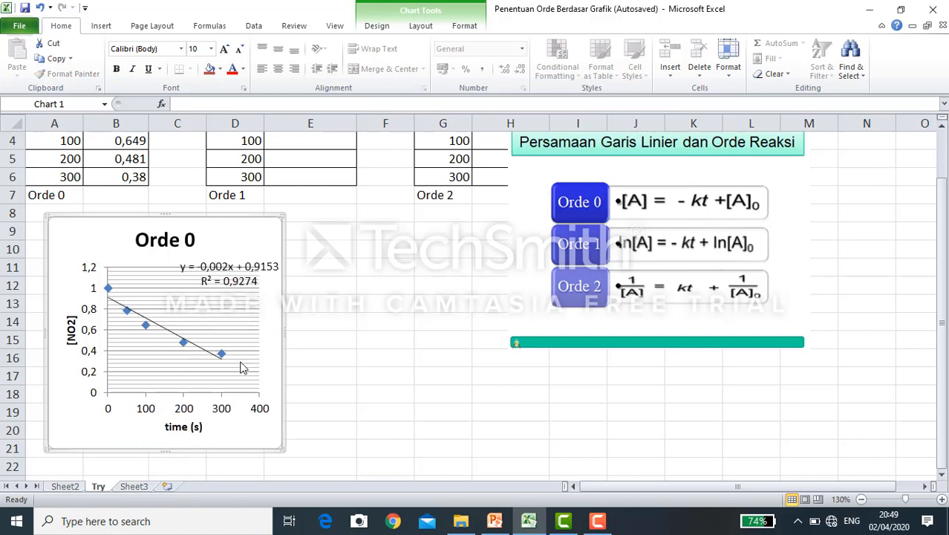
left_click(219, 273)
left_click_drag(219, 273, 115, 233)
left_click(236, 249)
- Compare the [NO2] concentrations in column B with the Orde 1 table's time and ln [NO2] columns, row by row
scroll(414, 329, "up", 1)
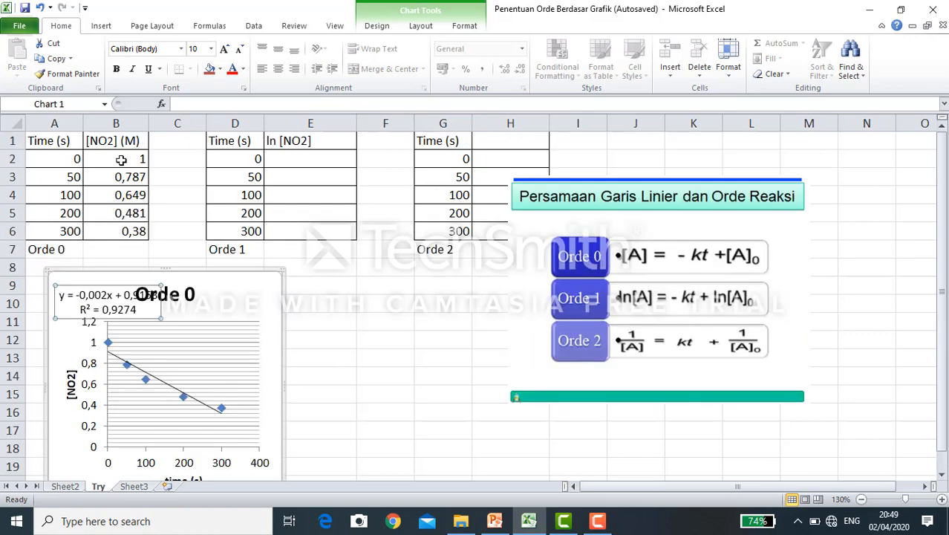
left_click(110, 140)
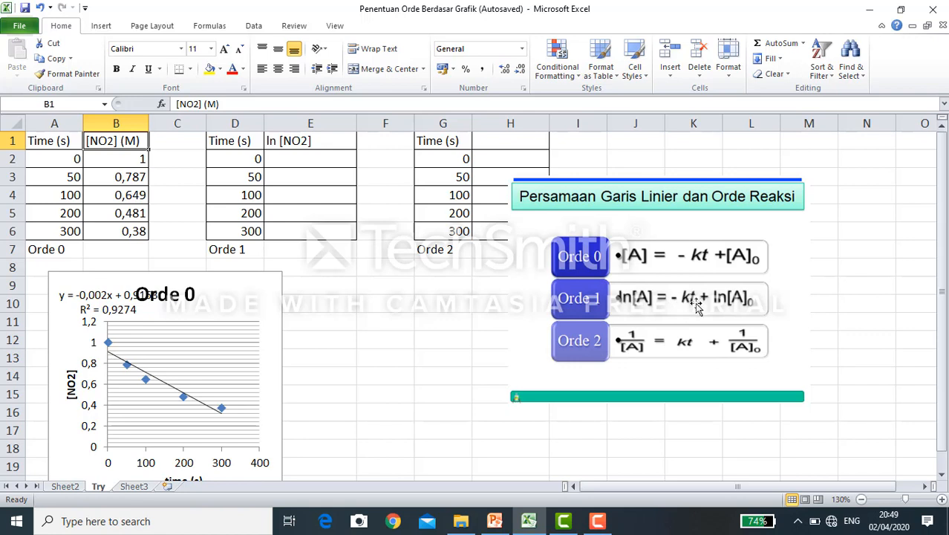
left_click_drag(232, 144, 236, 231)
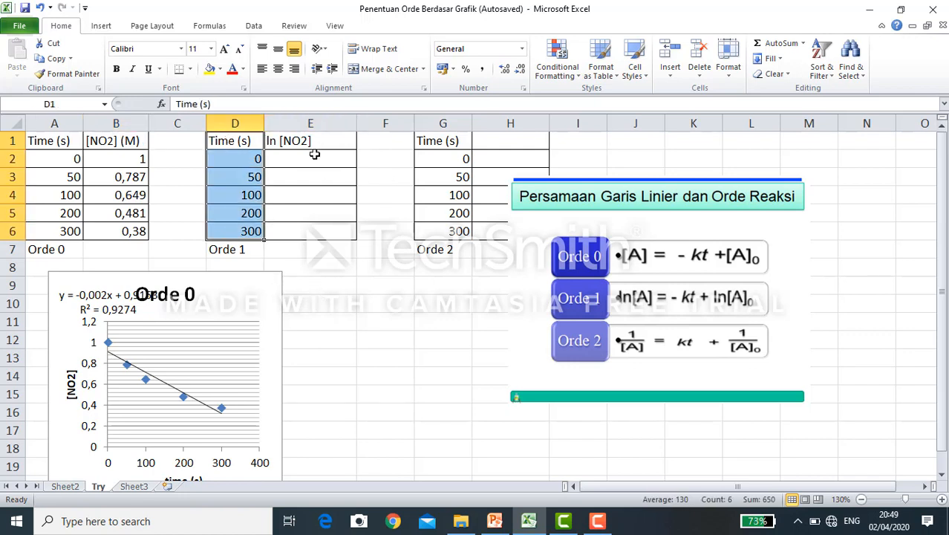
left_click_drag(310, 142, 300, 233)
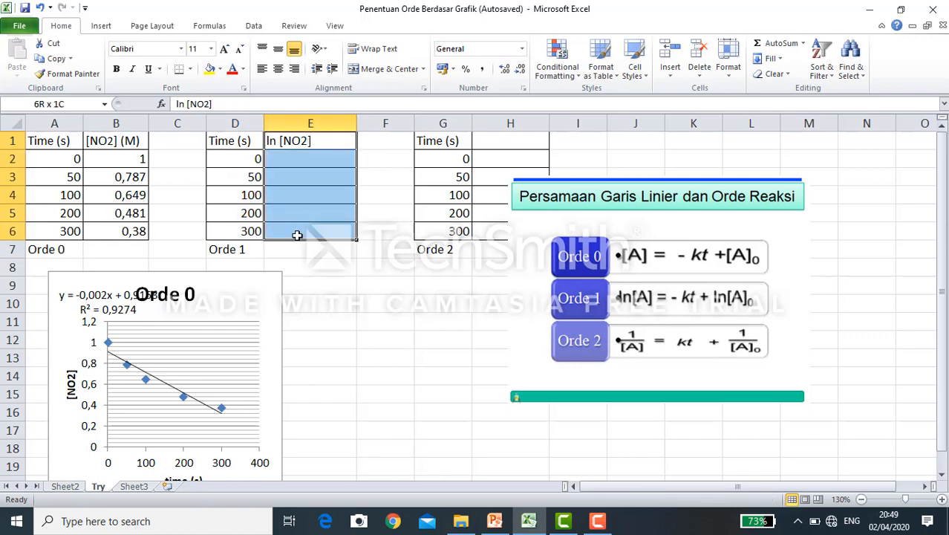
left_click(132, 159)
left_click(309, 163)
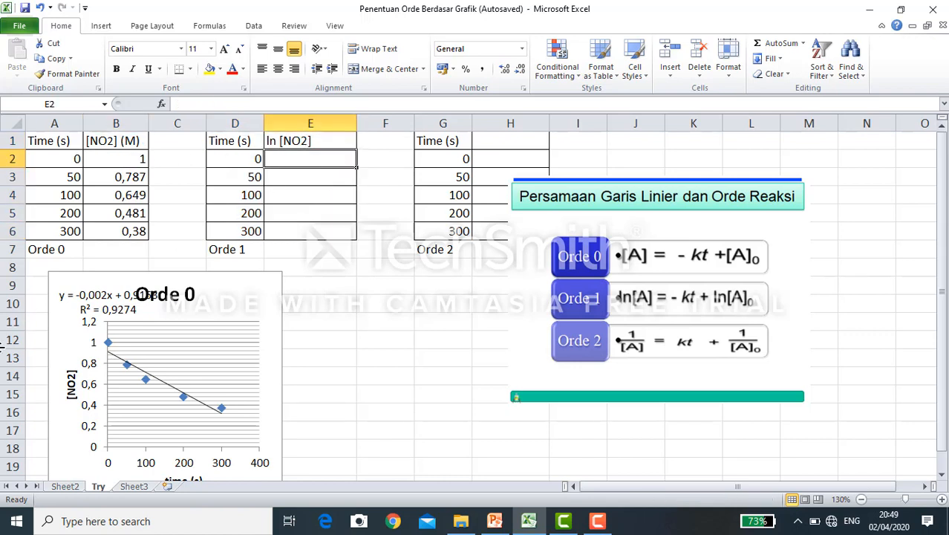
left_click(116, 163)
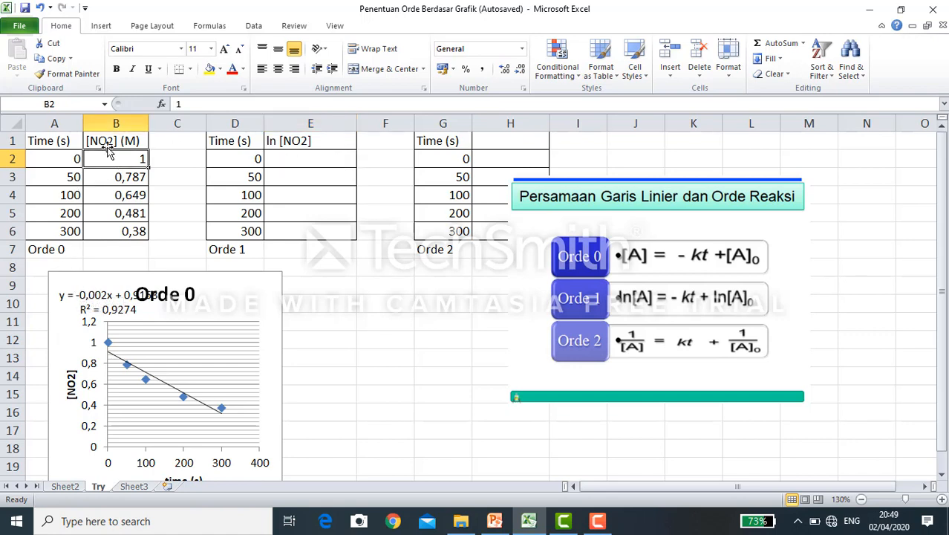
left_click(273, 160)
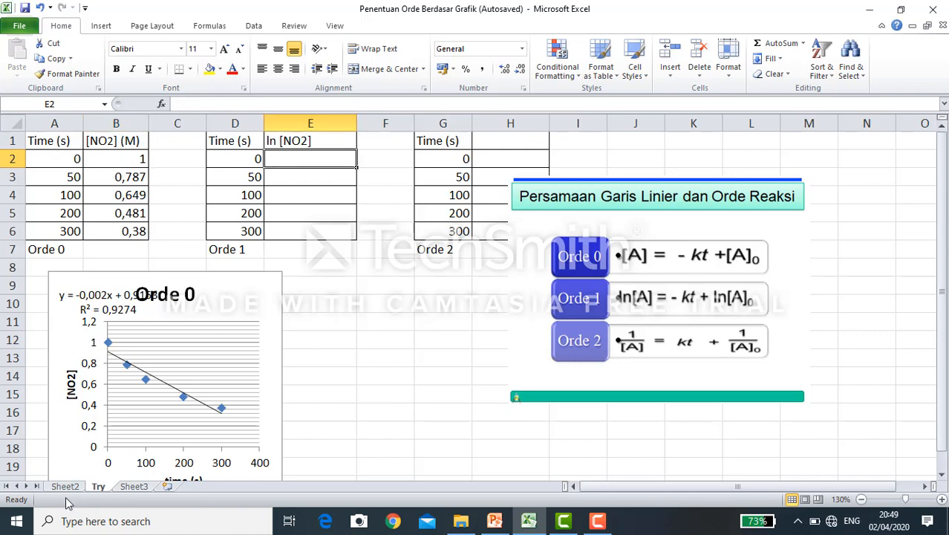
left_click(108, 180)
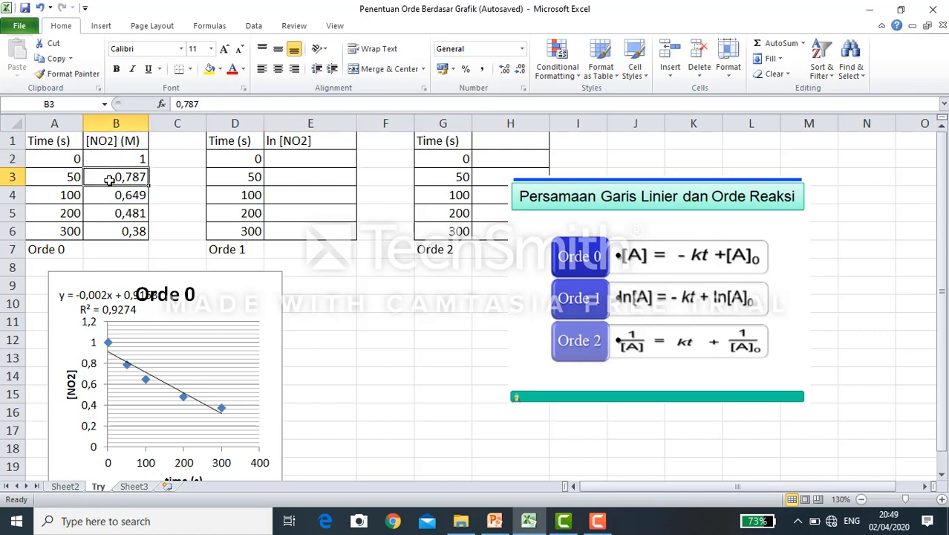
left_click(316, 179)
left_click(128, 180)
left_click(309, 181)
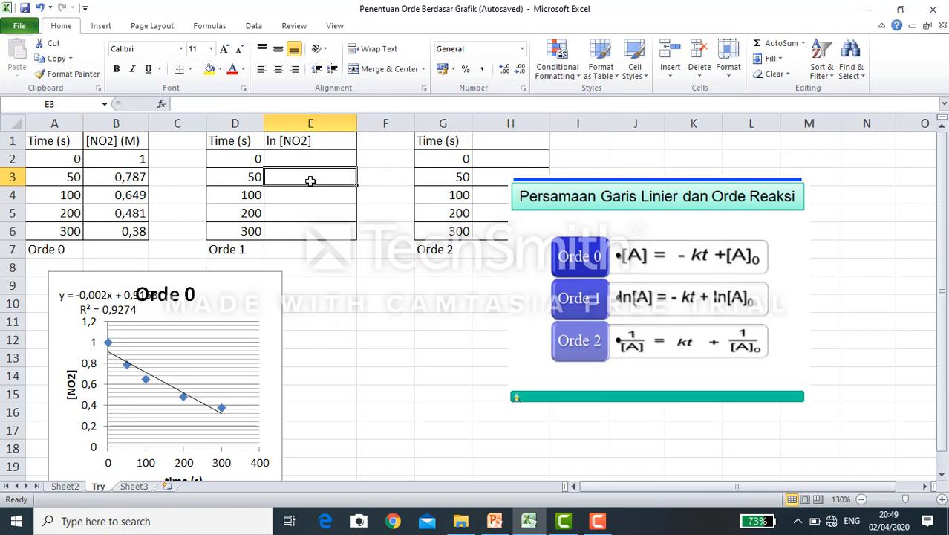
left_click(122, 196)
left_click(339, 196)
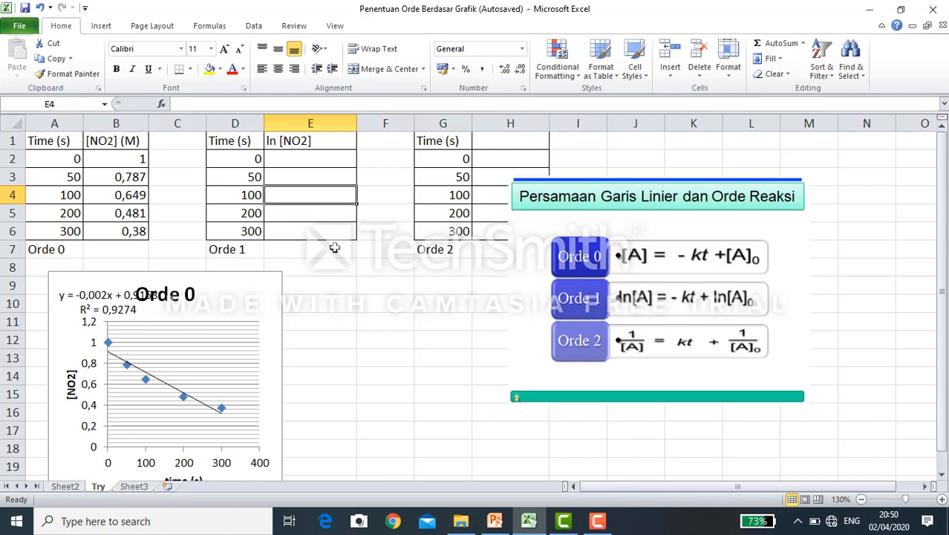
- Calculate the natural logarithm of the first NO2 concentration in cell E2 with =LN(B2)
left_click(327, 157)
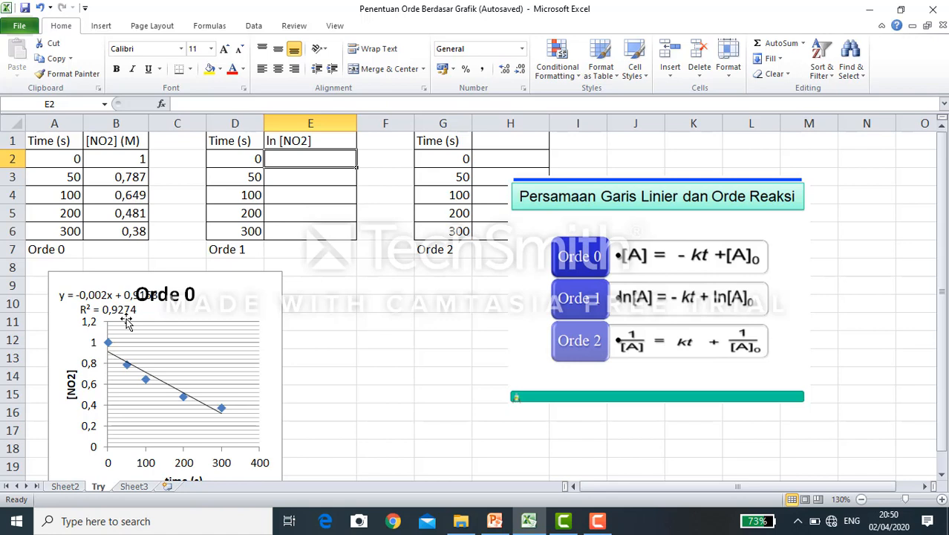
type("=ln")
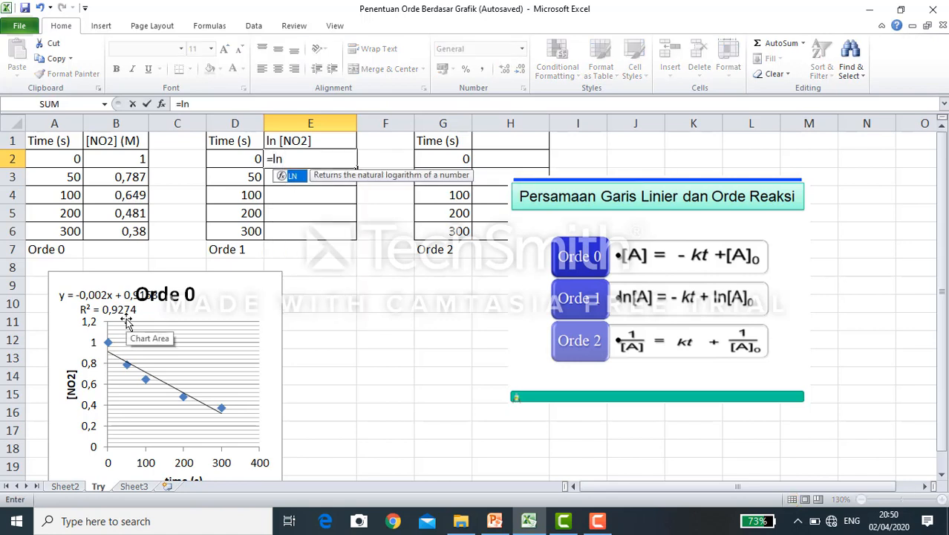
double_click(294, 177)
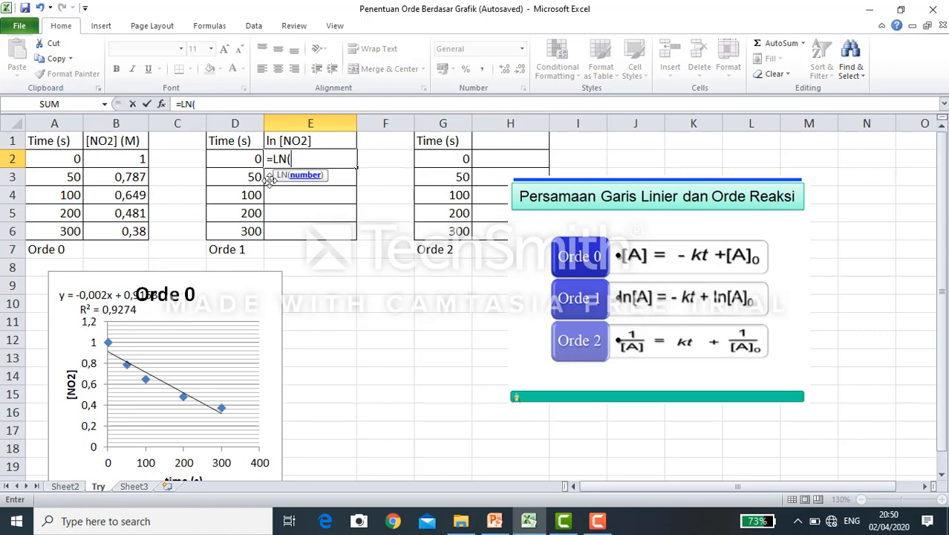
left_click(117, 162)
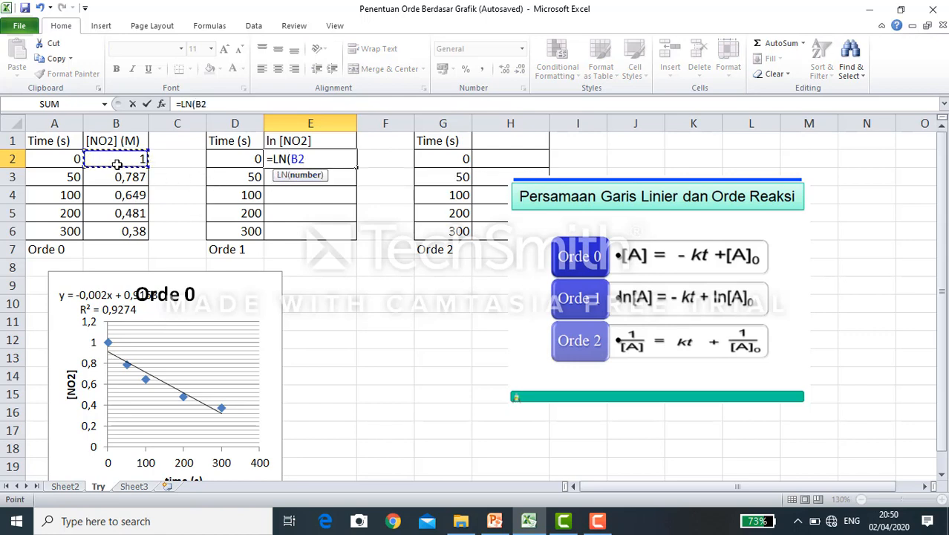
type(")")
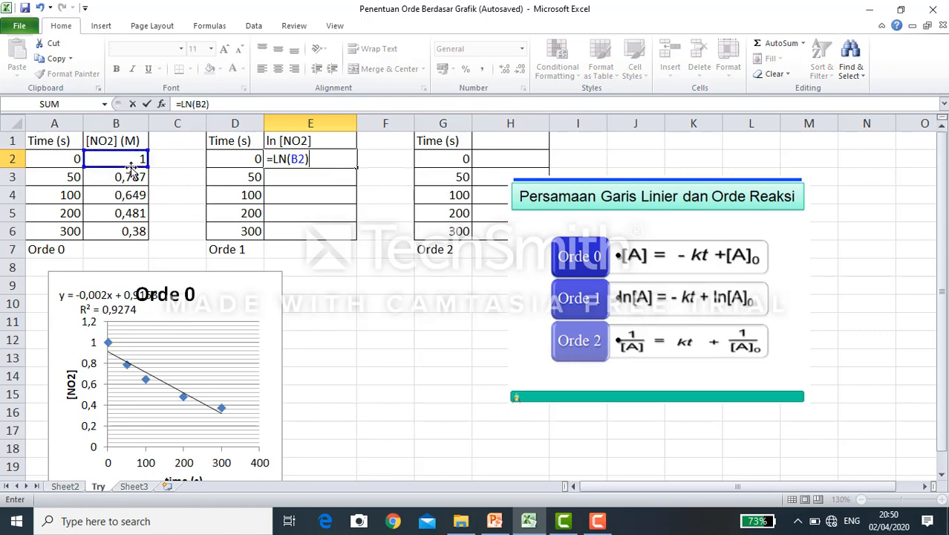
key("Return")
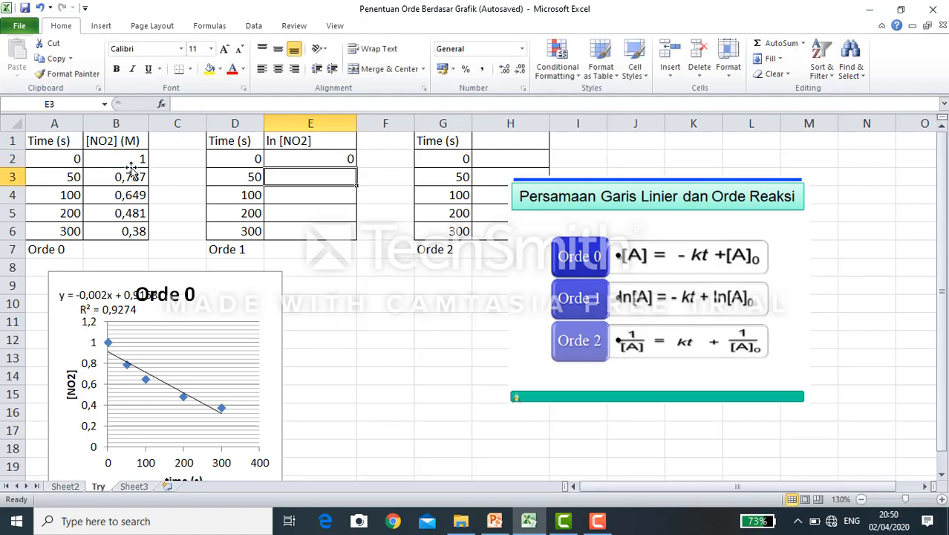
left_click(116, 165)
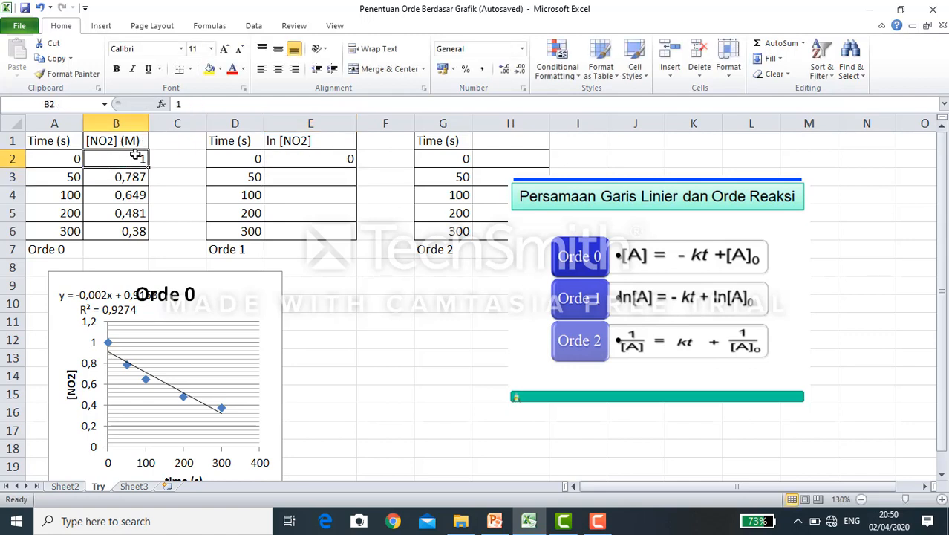
- Fill the natural logarithm formula from E2 down through E6 of the Orde 1 table
left_click(332, 162)
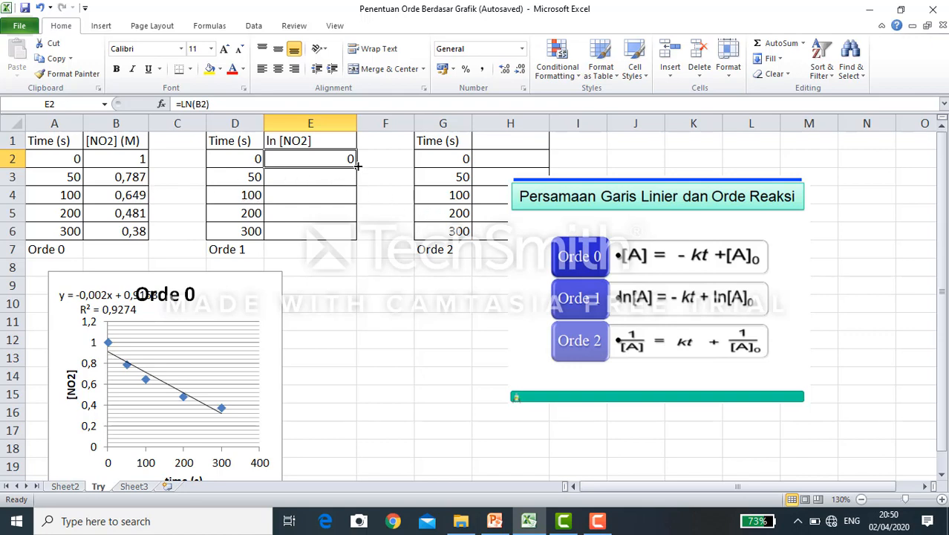
left_click_drag(359, 165, 358, 237)
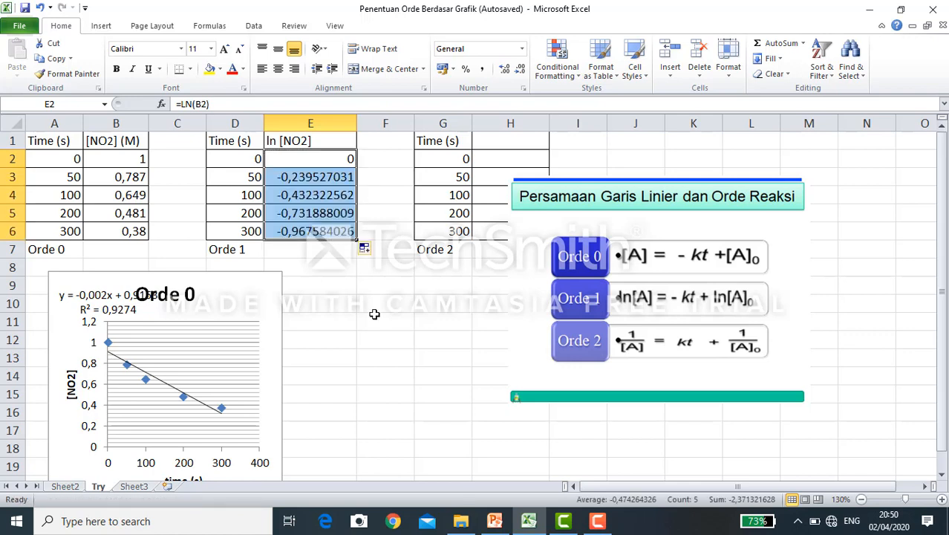
left_click(372, 314)
- Compare the ln [NO2] results in column E with their source concentrations in column B, row by row
left_click(282, 176)
left_click(282, 194)
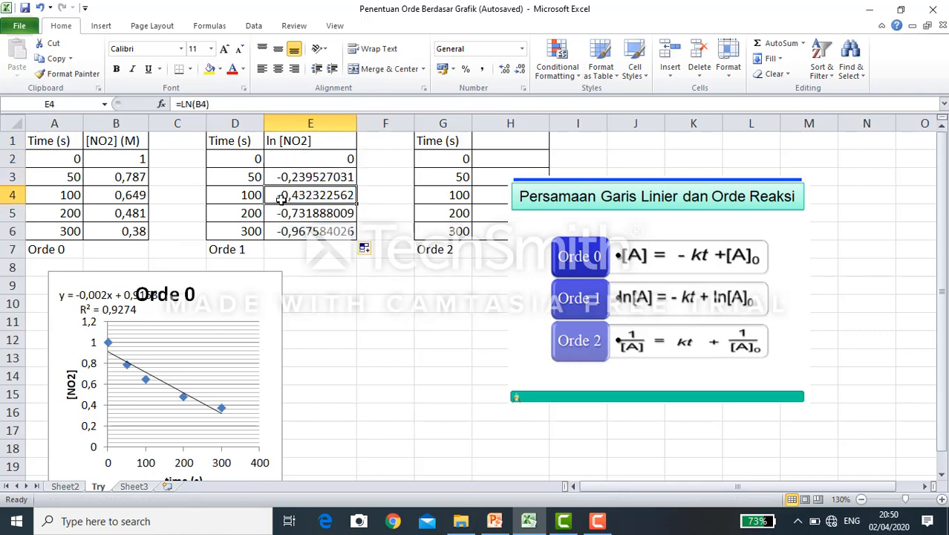
left_click(280, 214)
left_click(280, 242)
left_click(117, 233)
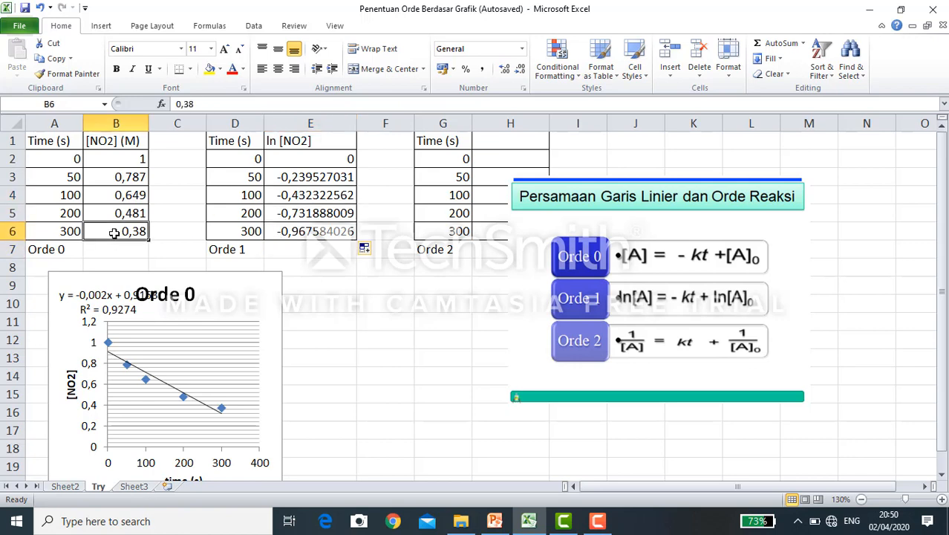
left_click(299, 232)
left_click(129, 211)
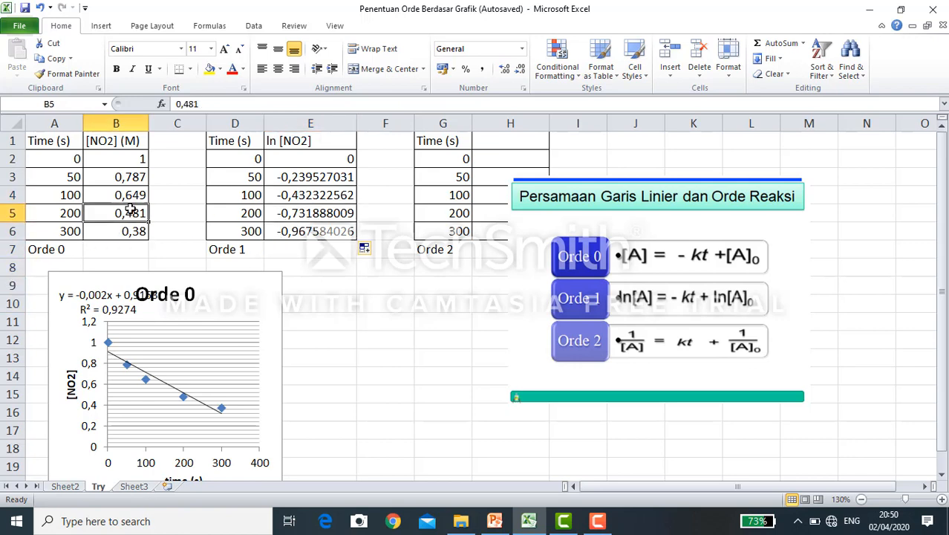
left_click(297, 215)
left_click(125, 191)
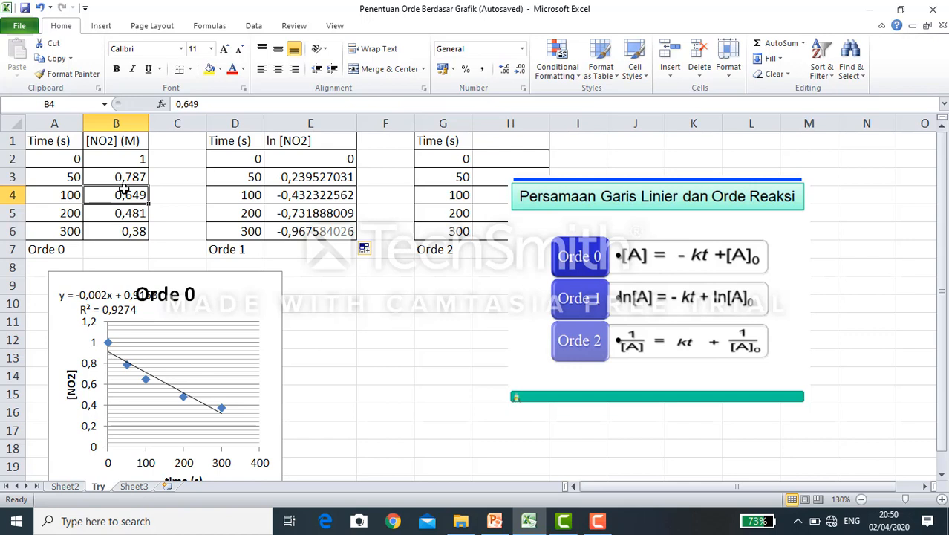
left_click(308, 191)
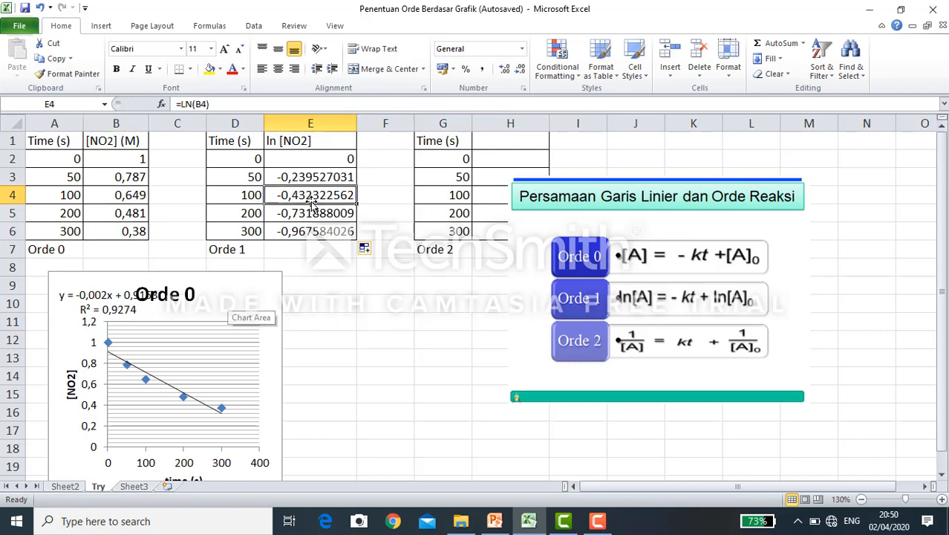
- Shrink the reaction-order equations picture and move it clear of the Orde 2 table, over columns K to N
left_click_drag(661, 298, 659, 300)
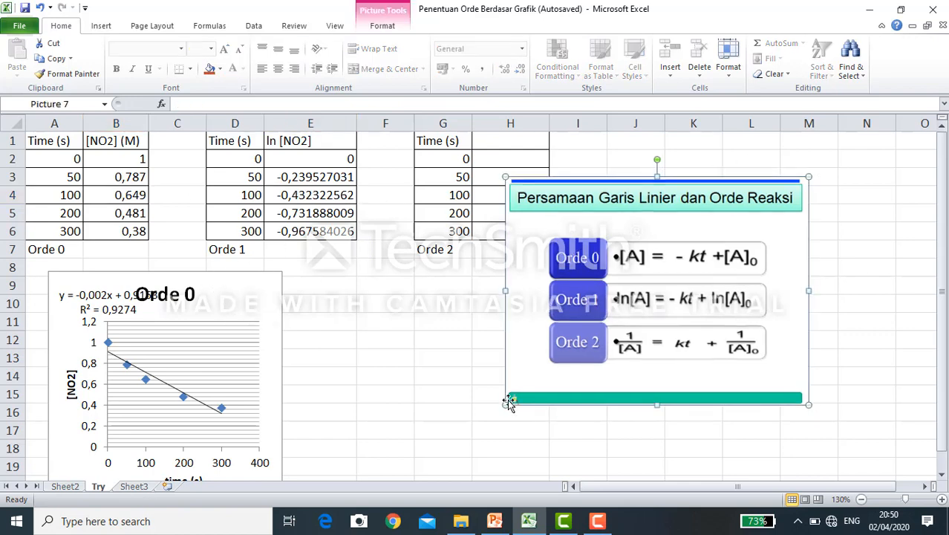
left_click_drag(505, 401, 583, 346)
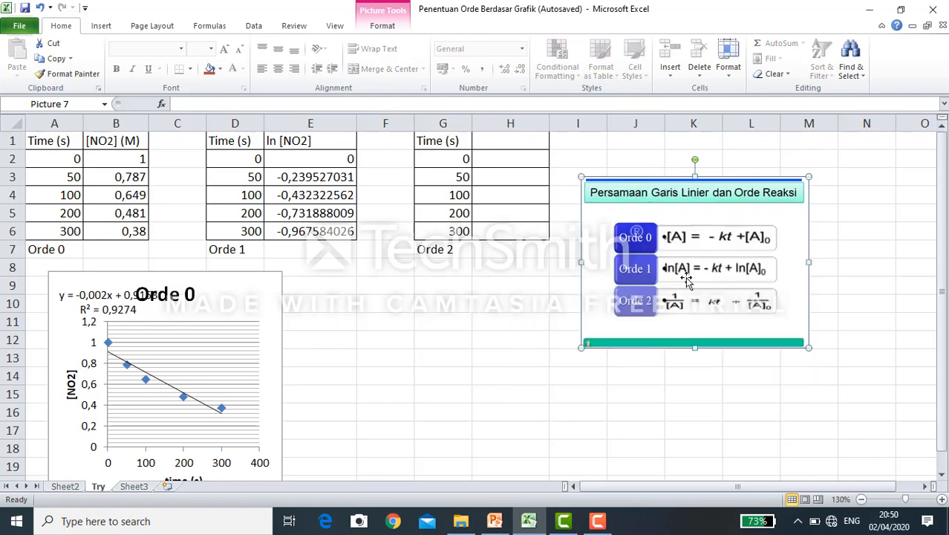
left_click_drag(646, 297, 768, 255)
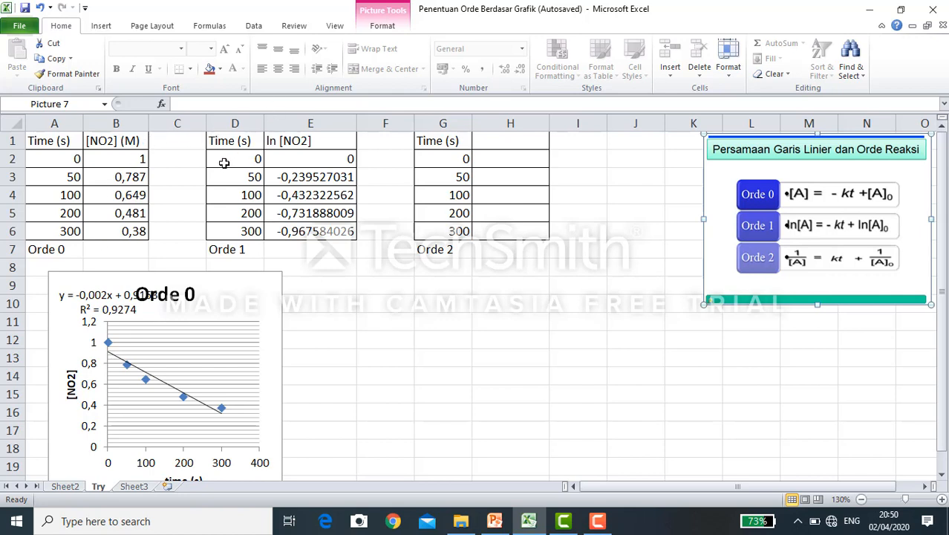
- Insert a markers-only scatter chart of the Orde 1 data in D2:E6 and place it below the tables beside the Orde 0 chart
left_click_drag(224, 162, 320, 230)
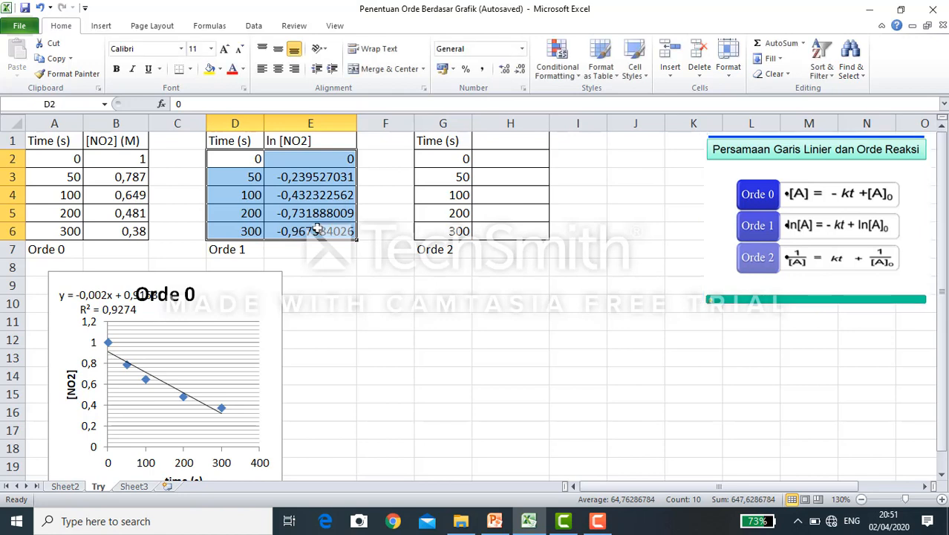
left_click(108, 27)
left_click(412, 60)
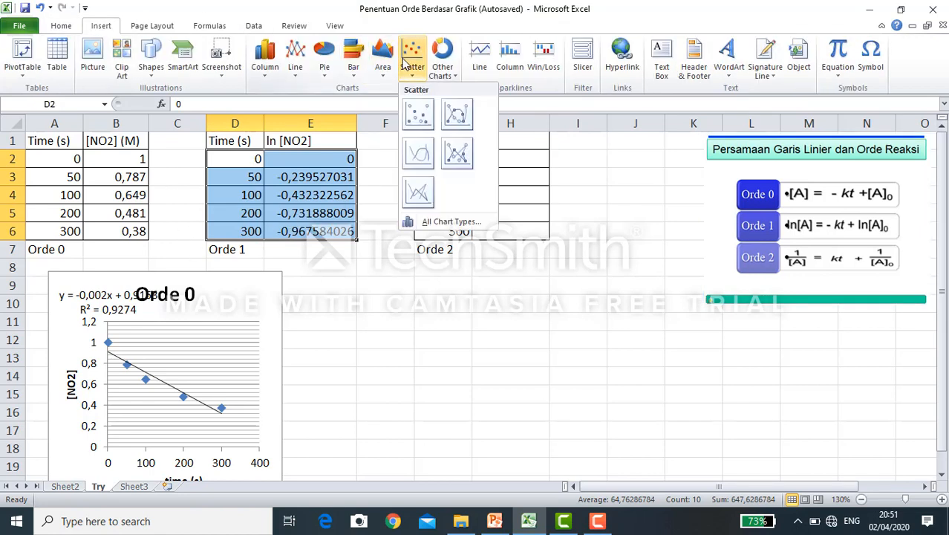
left_click(416, 117)
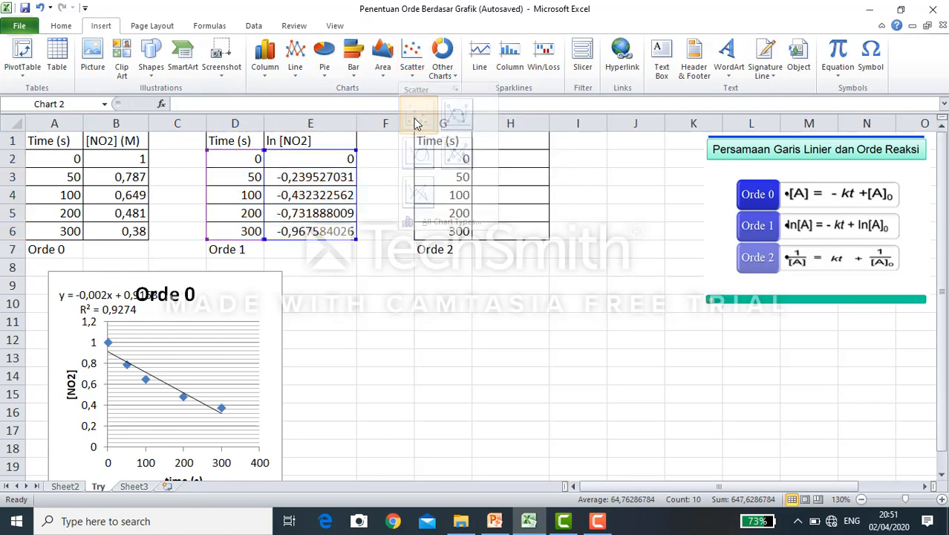
left_click_drag(397, 184, 450, 267)
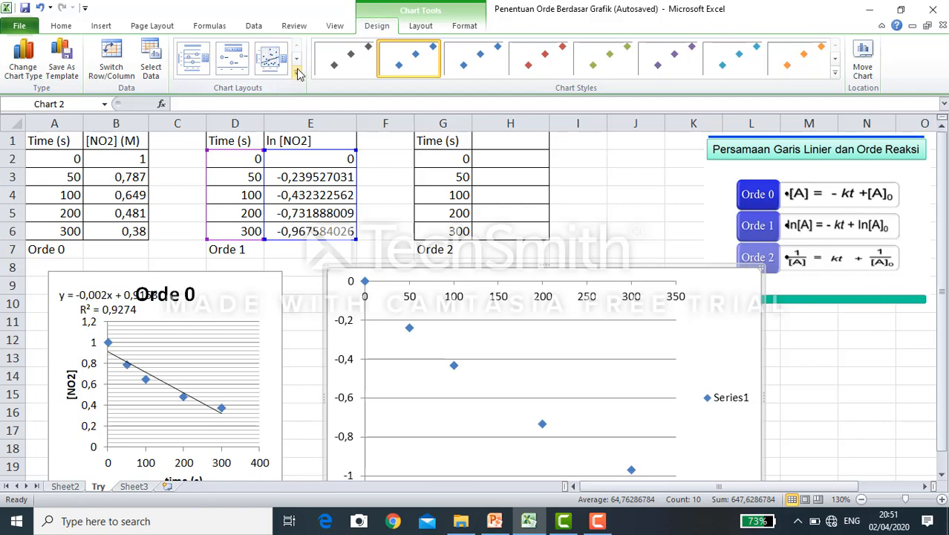
- Apply the chart layout with a linear trendline, equation and R² value to the new chart, and title it "Orde 1"
left_click(296, 73)
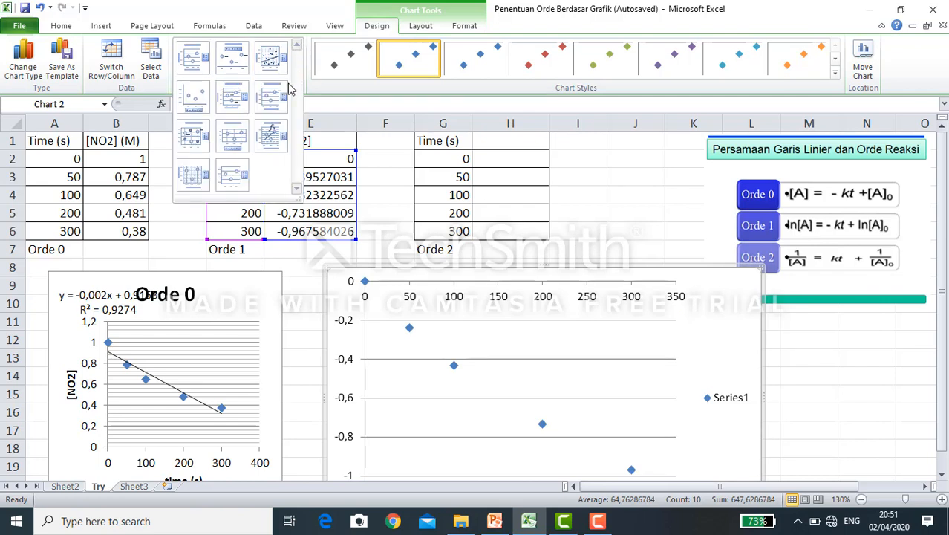
left_click(269, 141)
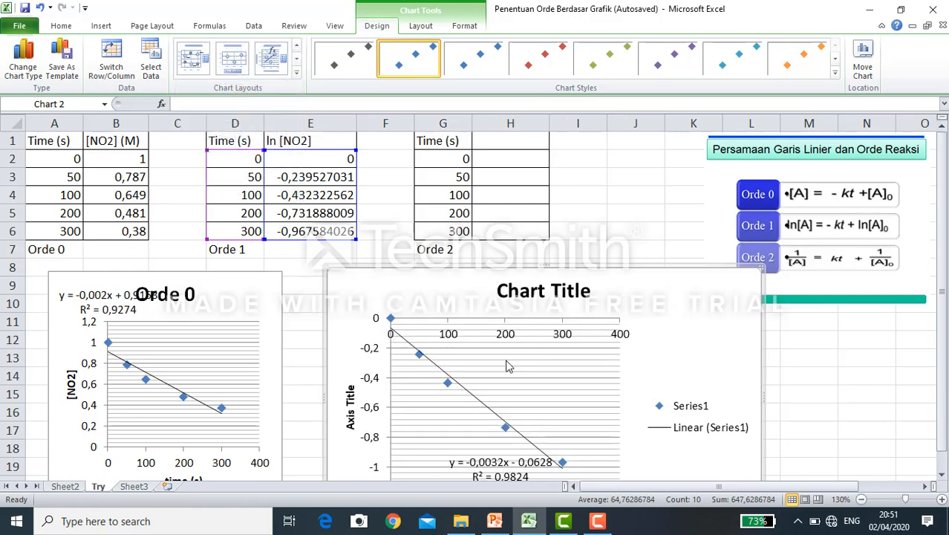
left_click(512, 295)
double_click(508, 299)
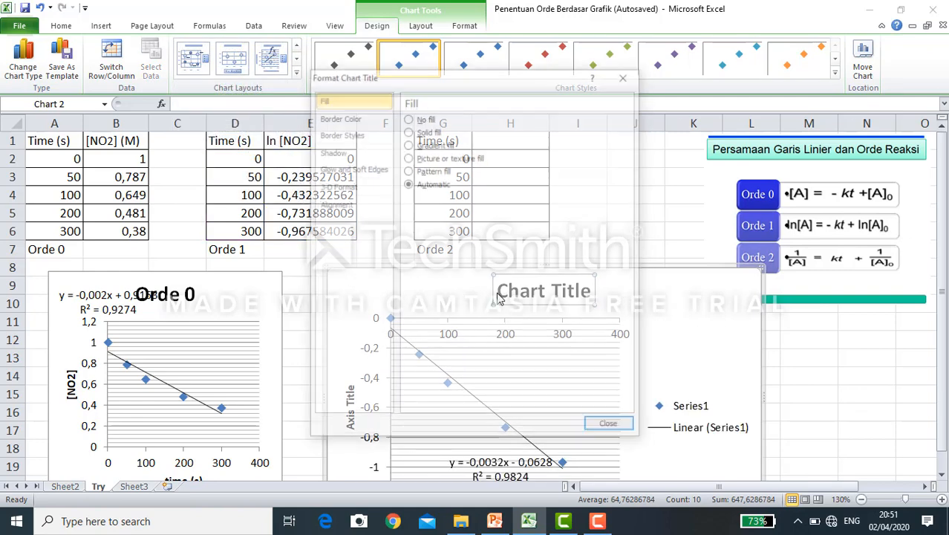
left_click(613, 429)
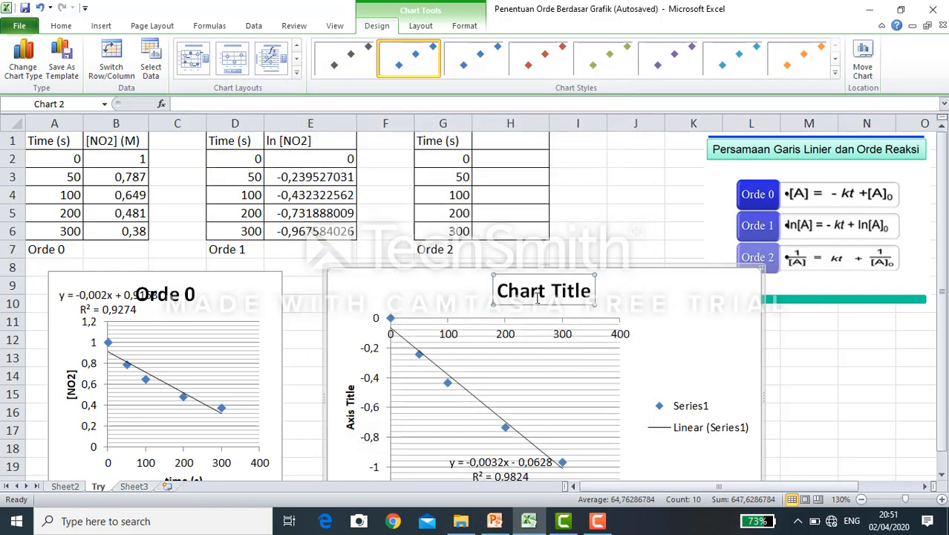
left_click(528, 290)
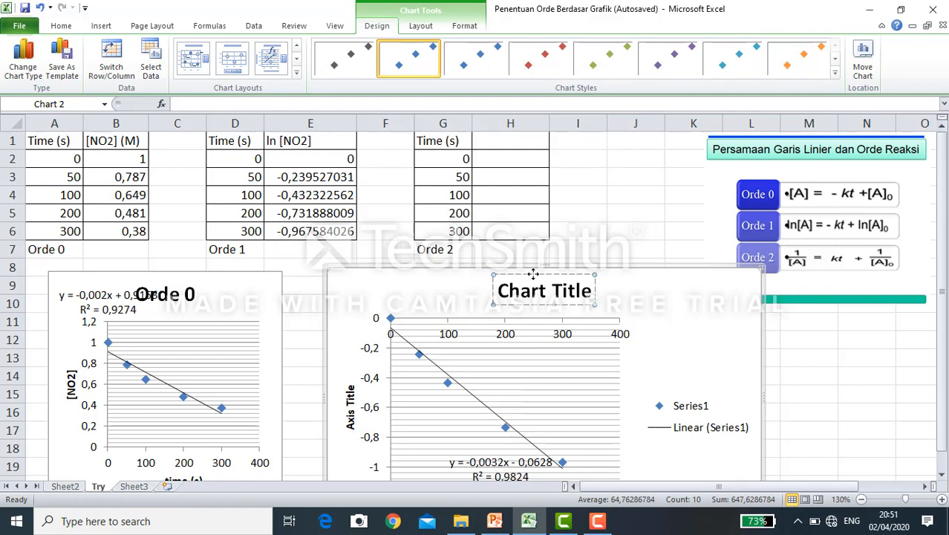
key("ctrl+a")
type("Orde 1")
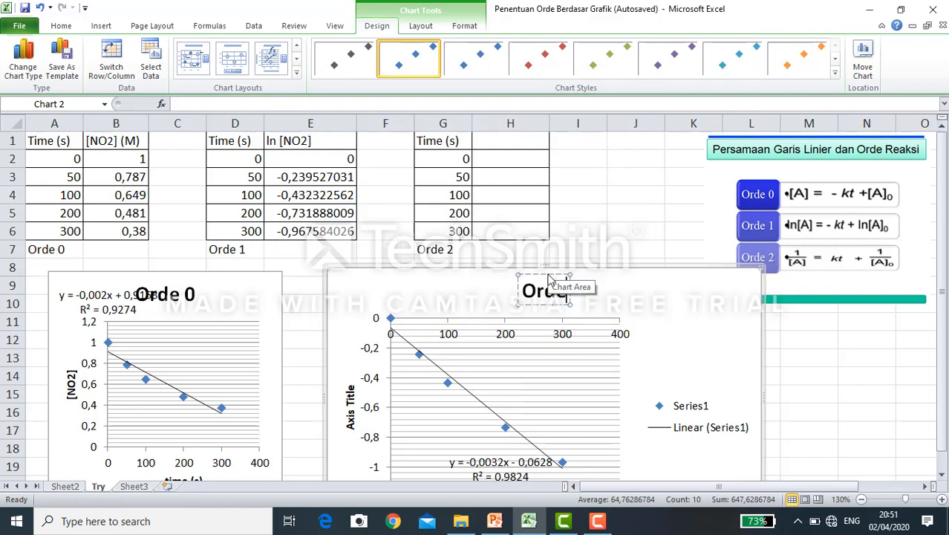
- Change the vertical axis title of the Orde 1 chart to "ln [NO2]"
left_click(350, 412)
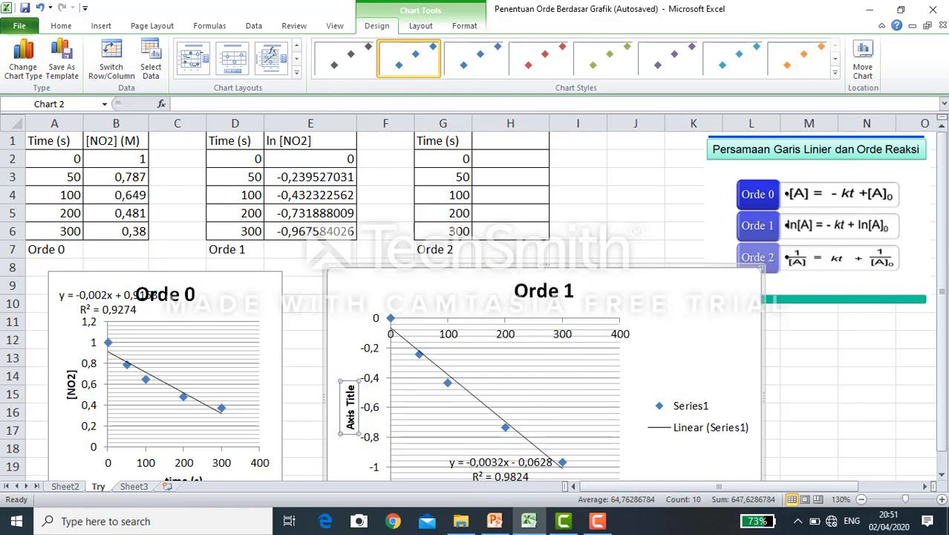
left_click(350, 420)
key("ctrl+a")
type("ln")
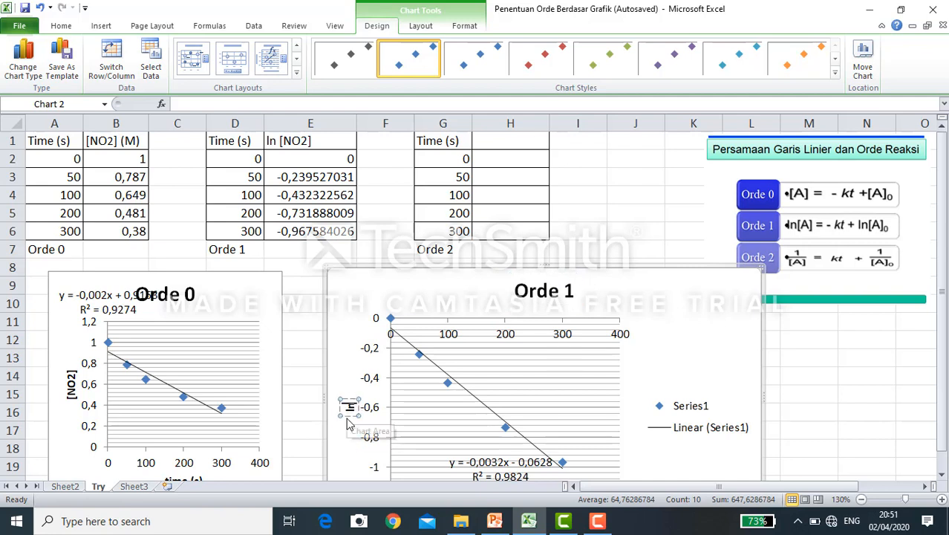
type(" [NO2]")
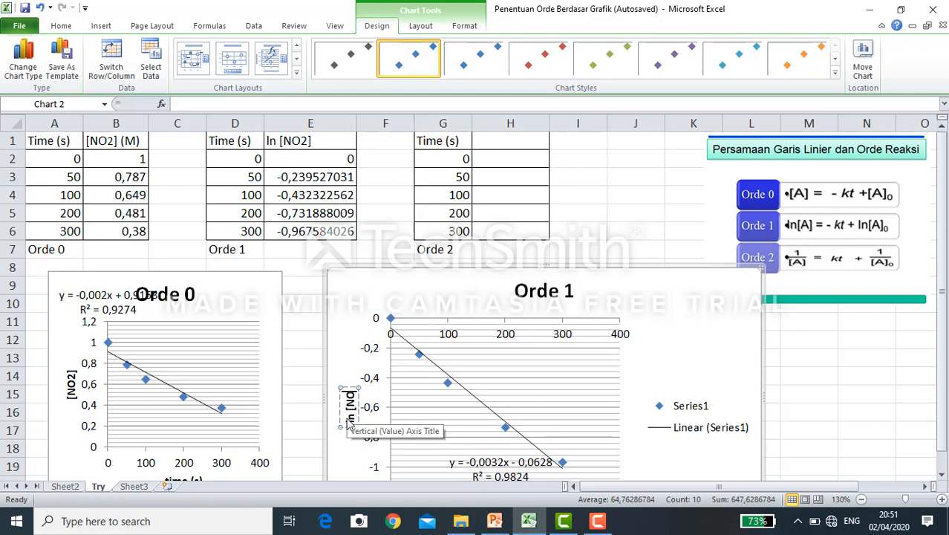
type("]")
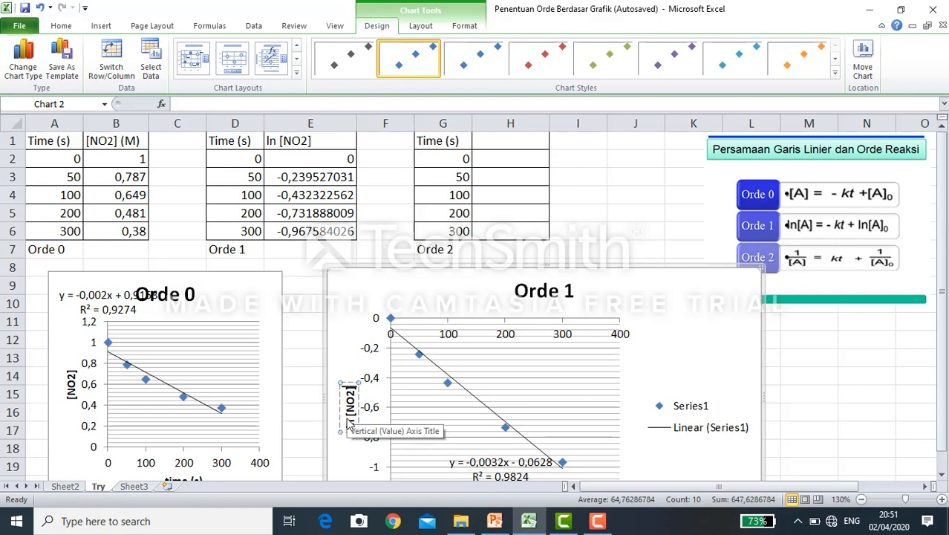
- Move the Orde 1 trendline equation label to the chart's upper-right corner and delete the chart's legend
left_click(497, 467)
left_click_drag(497, 466, 689, 299)
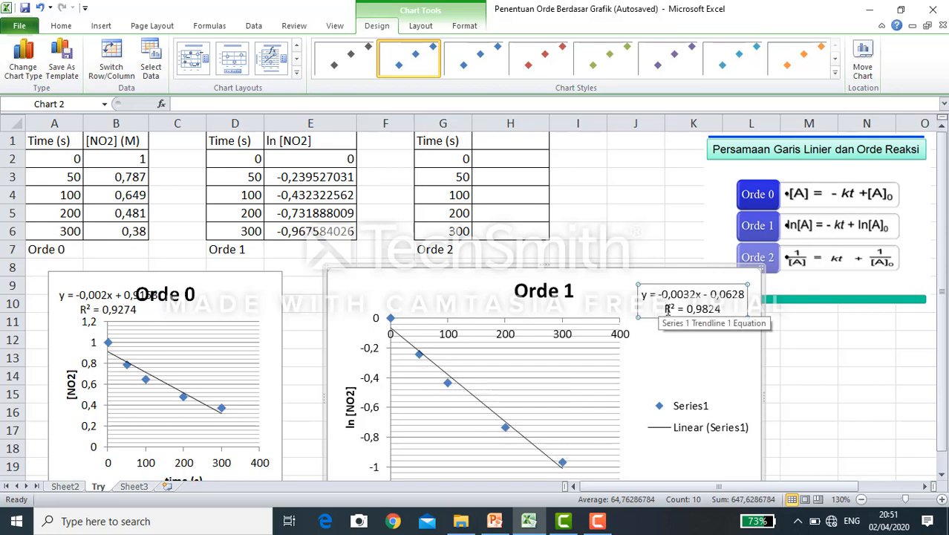
left_click_drag(663, 307, 722, 308)
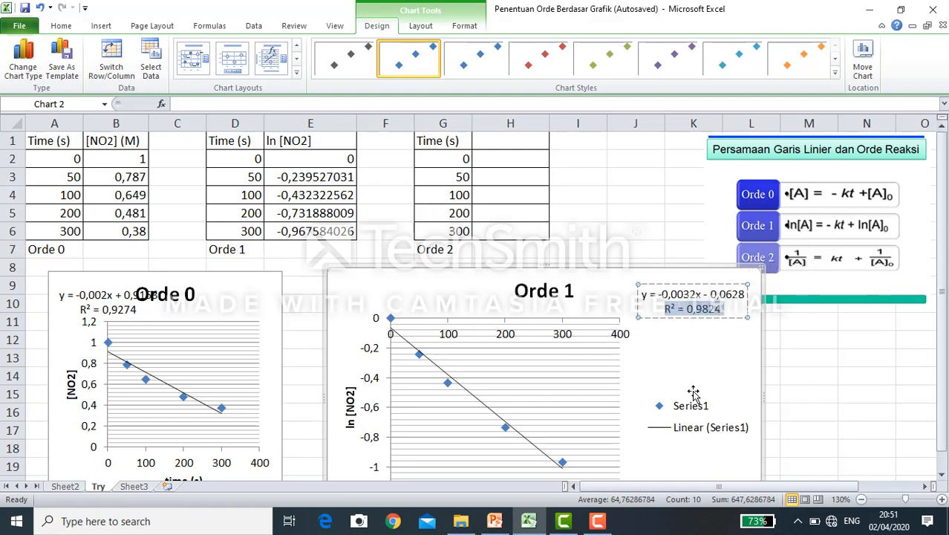
left_click(675, 438)
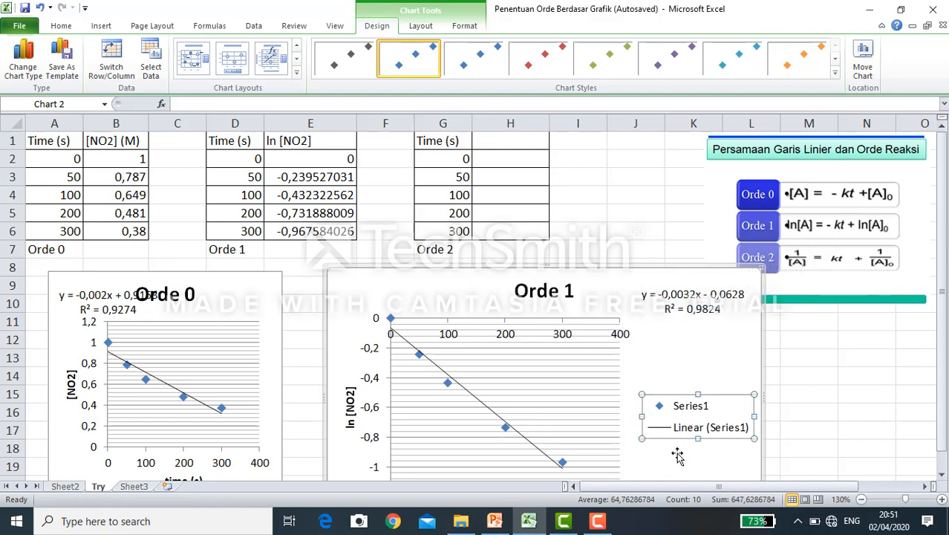
key("Delete")
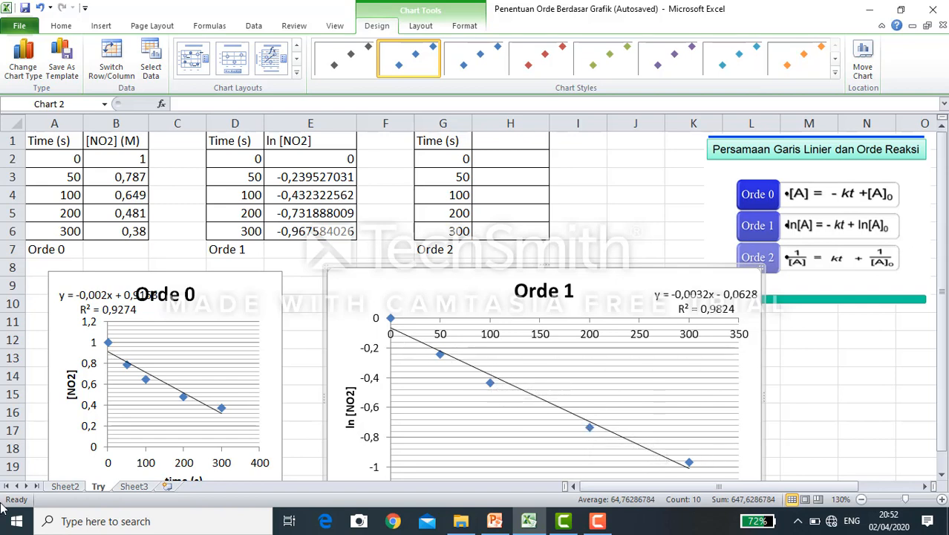
- Change the horizontal axis title of the Orde 1 chart to "Time (s)"
scroll(813, 252, "down", 3)
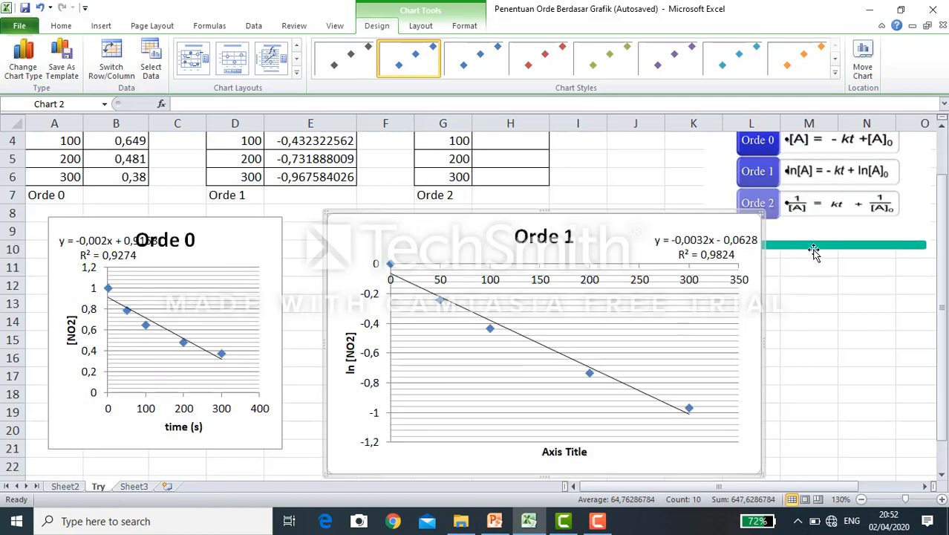
left_click(560, 343)
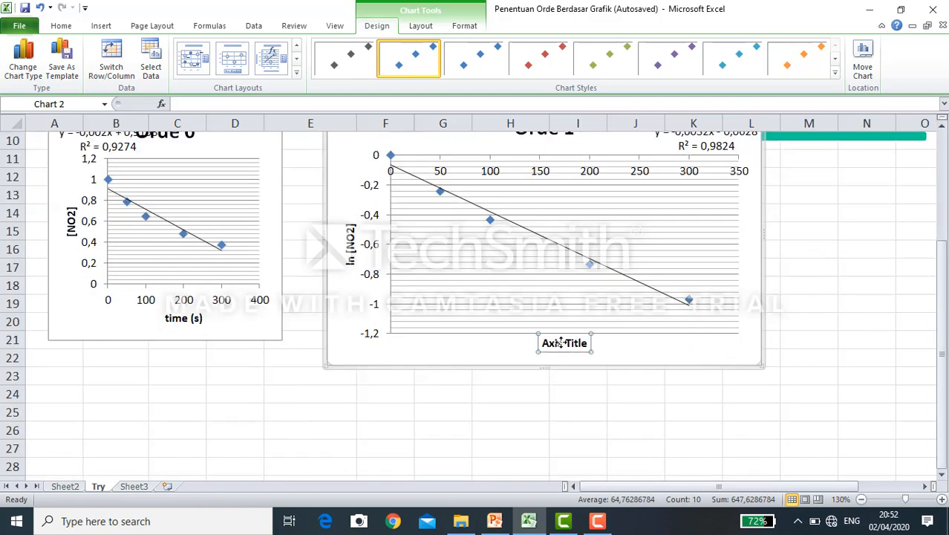
left_click(564, 344)
key("ctrl+a")
type("Time")
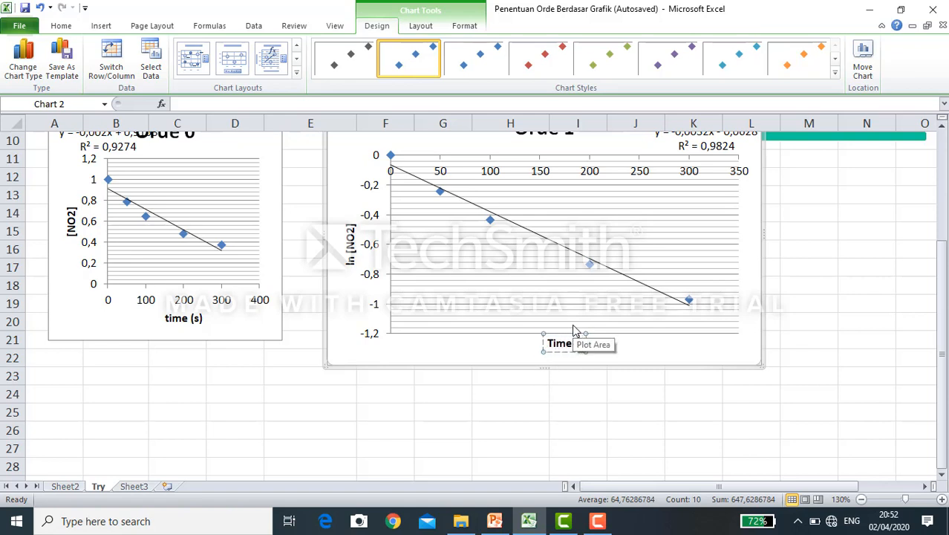
type(" (s)")
- Cut the reaction-order equations picture from beside the tables and paste it at cell B42
scroll(490, 375, "up", 3)
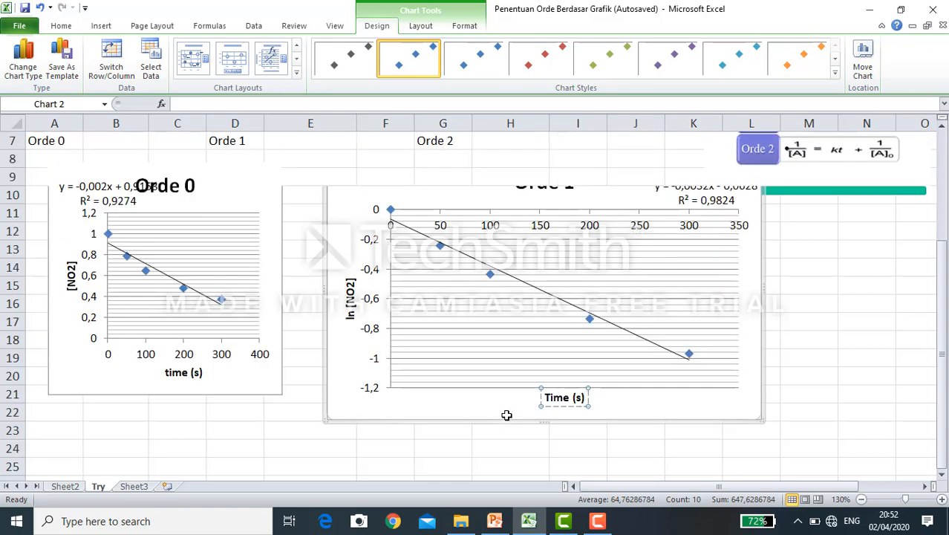
left_click(734, 172)
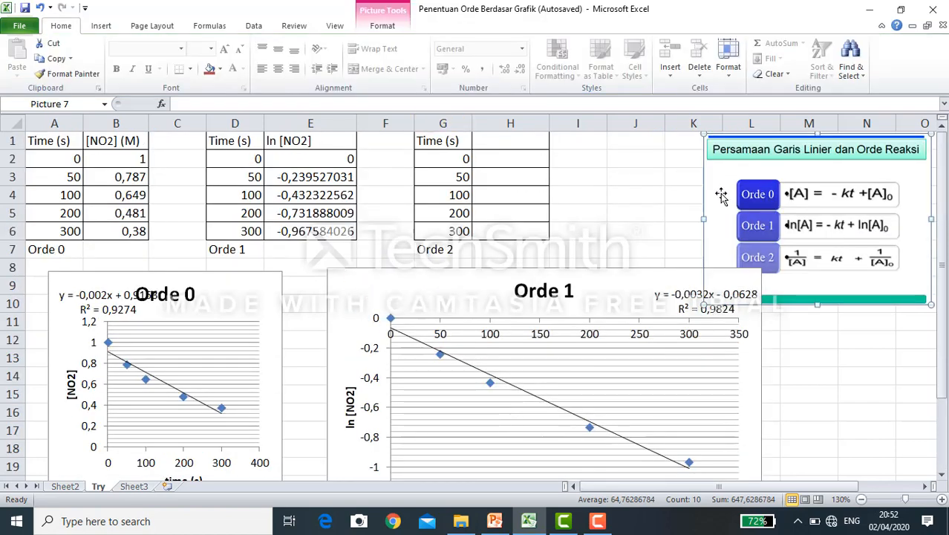
key("Delete")
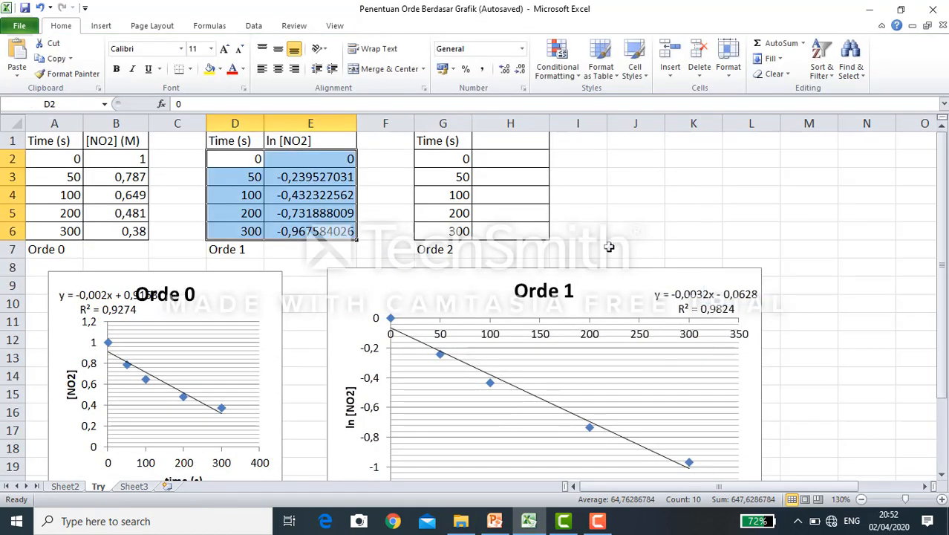
scroll(643, 201, "down", 10)
left_click(119, 335)
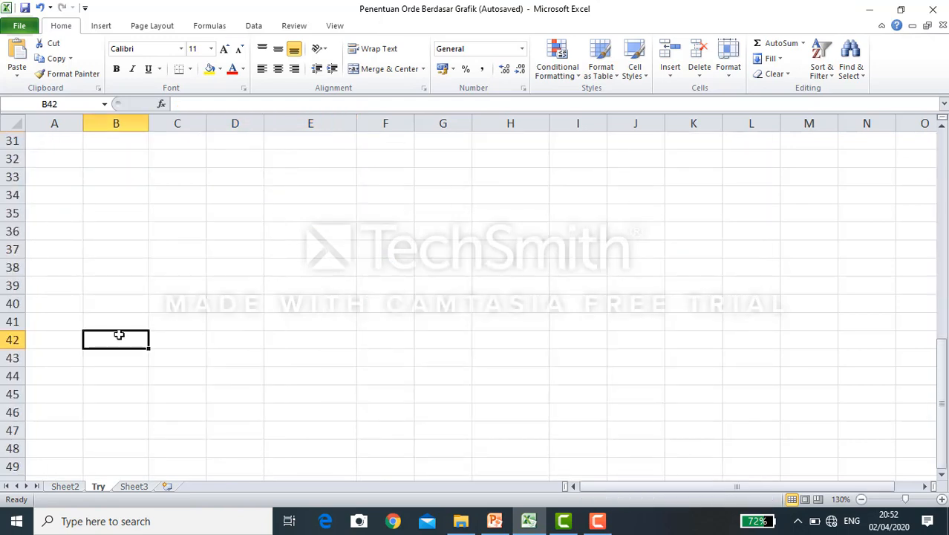
key("ctrl+v")
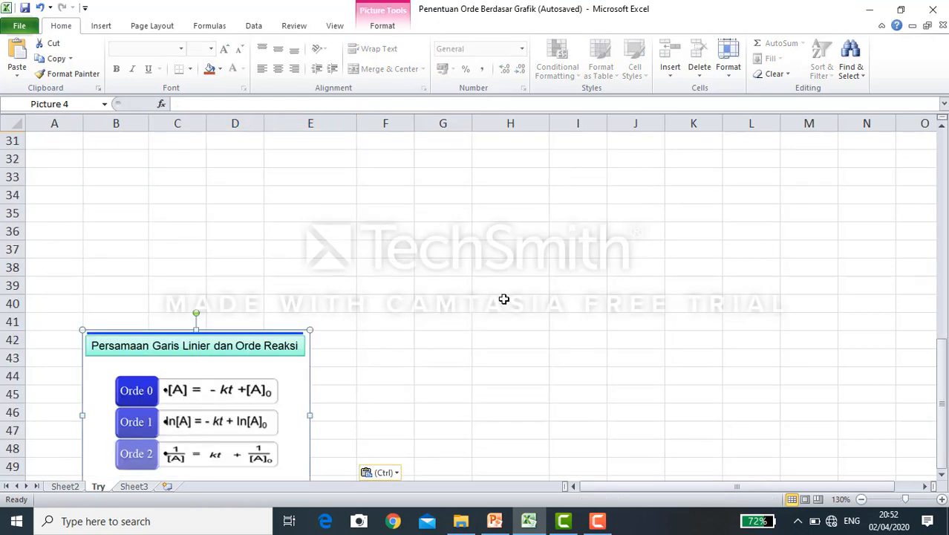
- Copy the Time and [NO2] data table from A1:B6 and paste it at cell A27
scroll(534, 275, "up", 9)
scroll(534, 275, "up", 1)
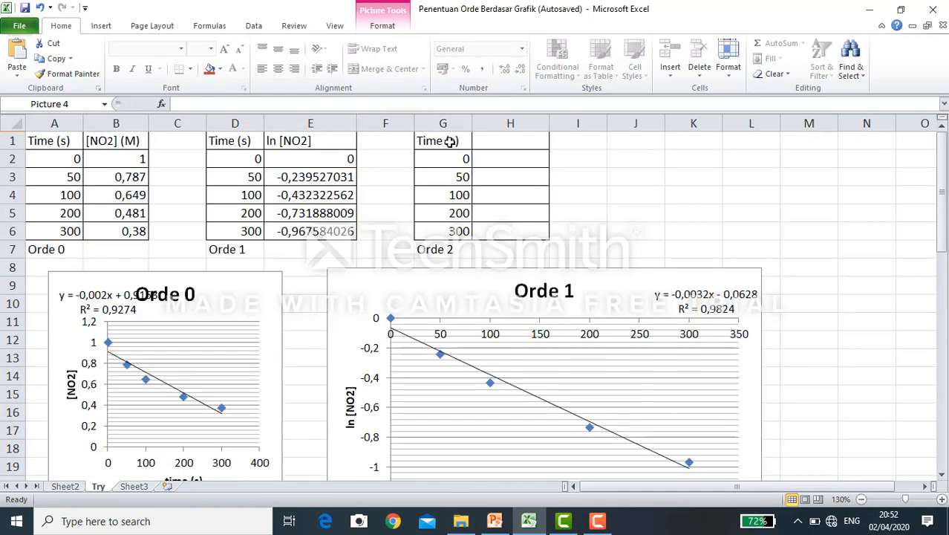
scroll(93, 167, "down", 5)
scroll(93, 171, "up", 1)
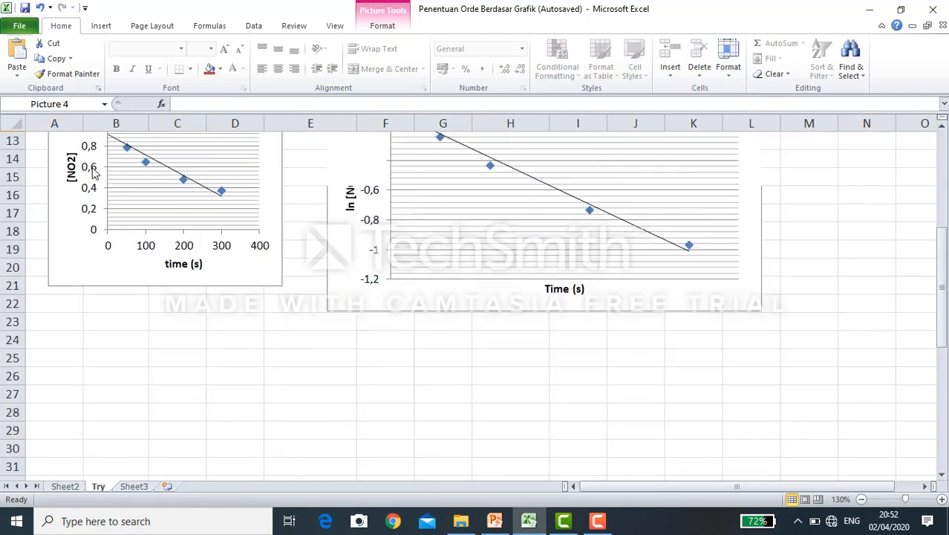
scroll(92, 170, "up", 4)
left_click_drag(46, 140, 134, 231)
key("ctrl+c")
scroll(272, 207, "down", 8)
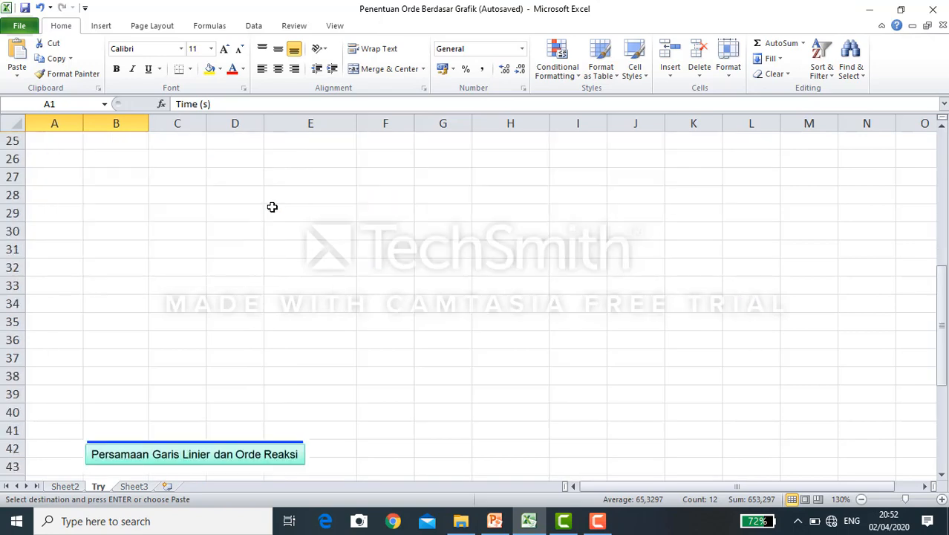
left_click(66, 183)
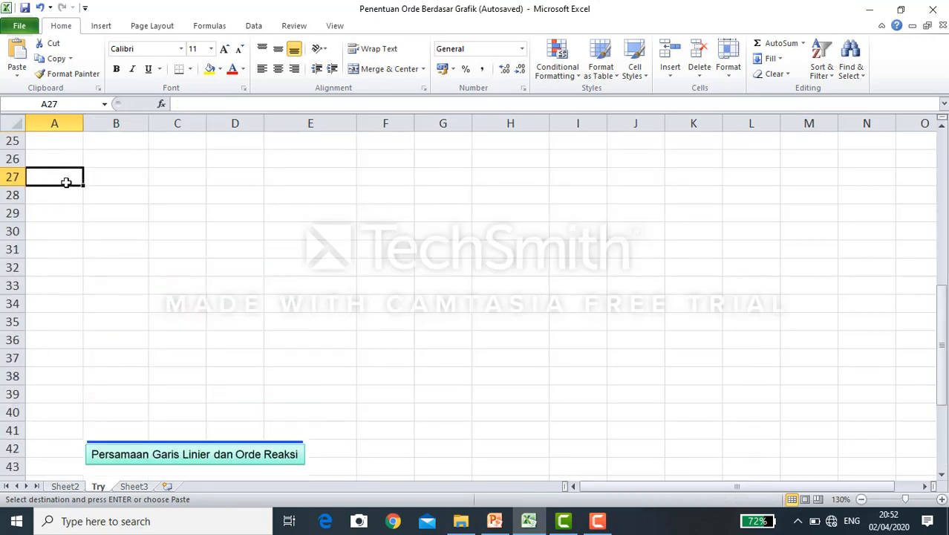
key("ctrl+v")
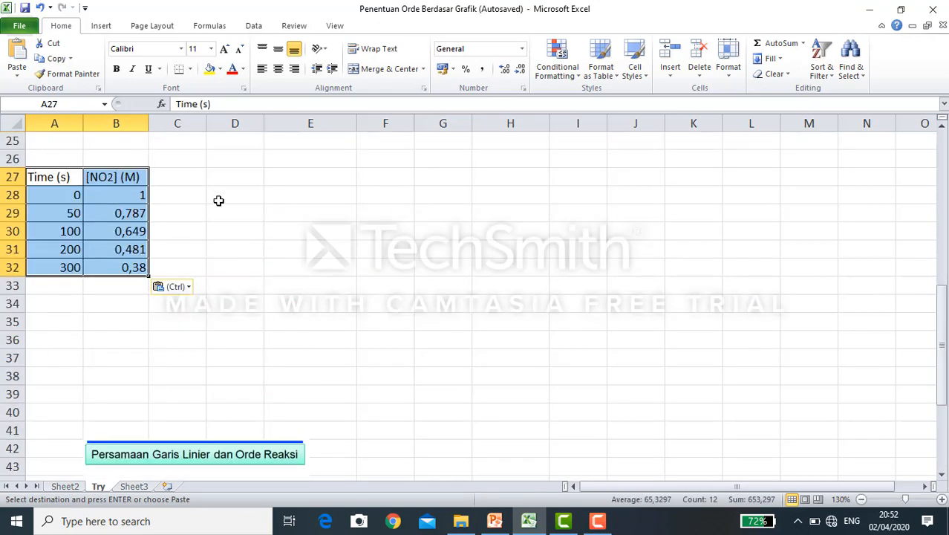
- Move the equations picture up beside the copied table, leaving columns D and E free
left_click(219, 201)
left_click_drag(186, 451, 322, 167)
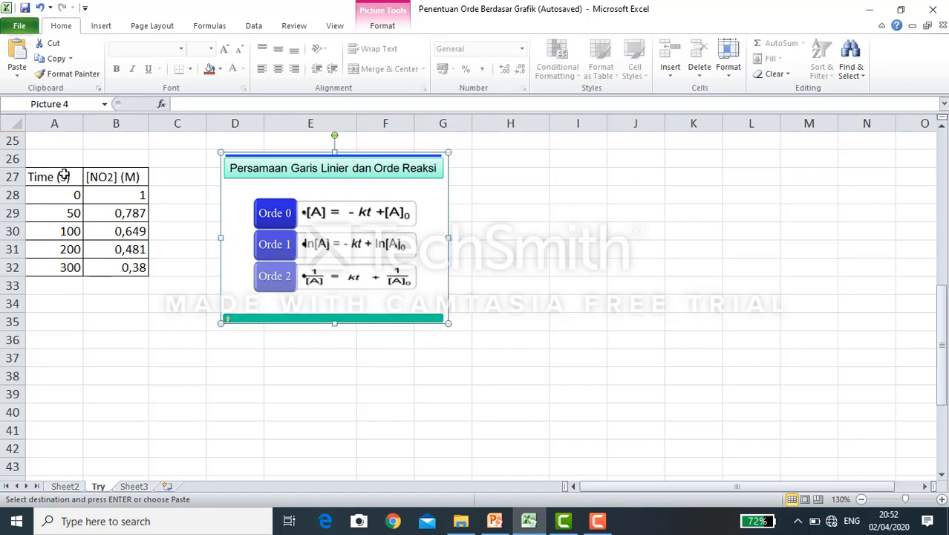
left_click_drag(63, 175, 69, 268)
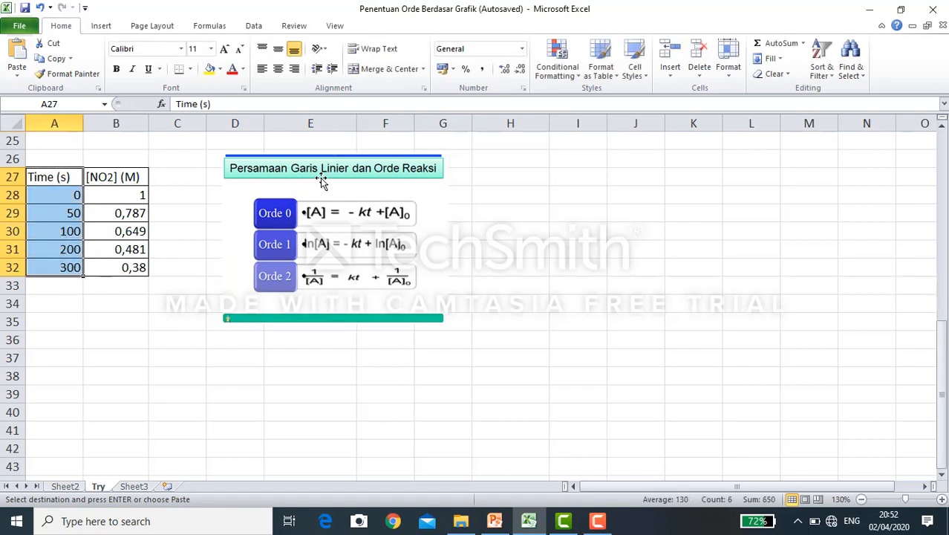
left_click_drag(330, 169, 497, 178)
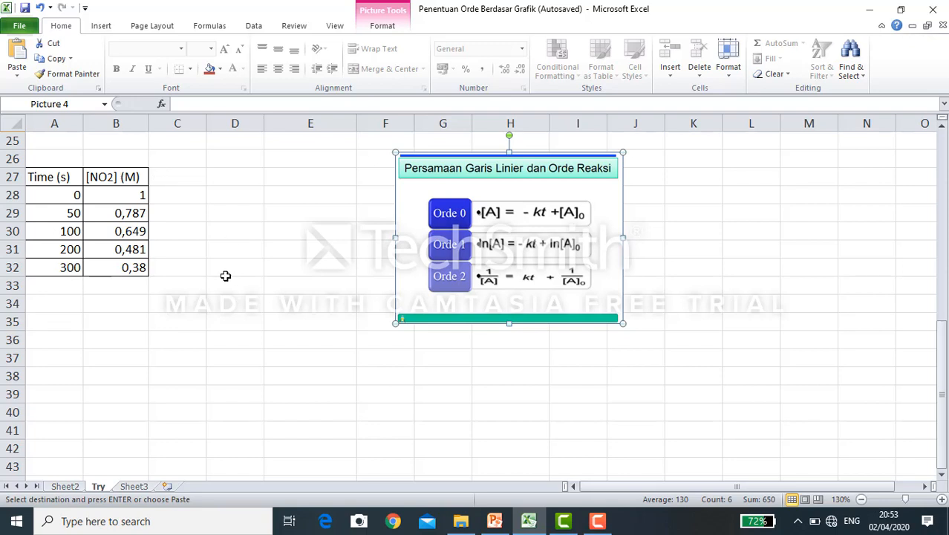
- Copy the Time (s) column from A27:A32 and paste it at cell D27
left_click_drag(127, 195, 137, 268)
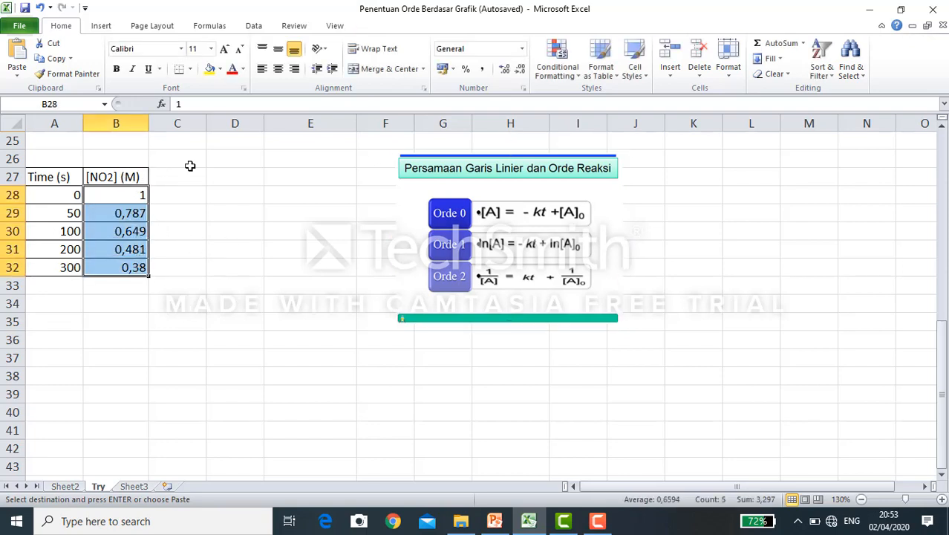
left_click(249, 178)
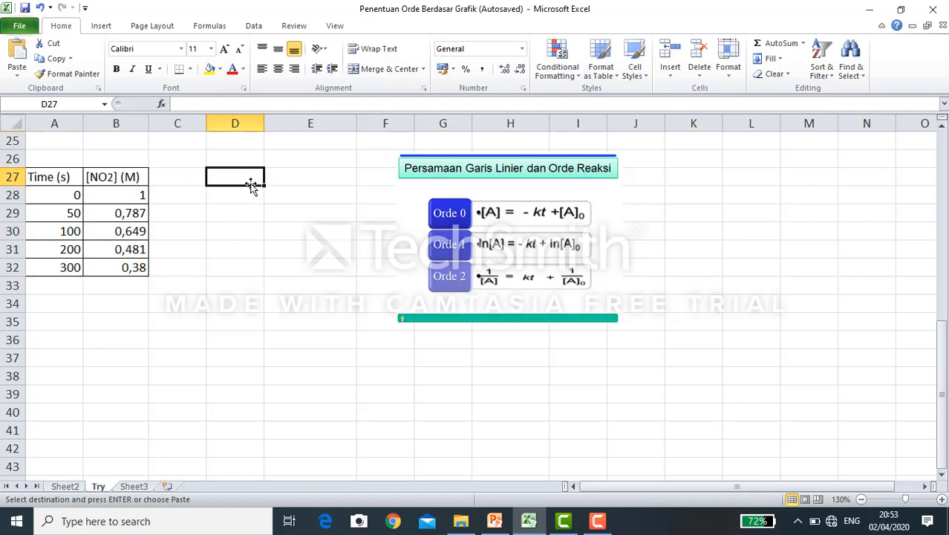
left_click_drag(65, 178, 67, 263)
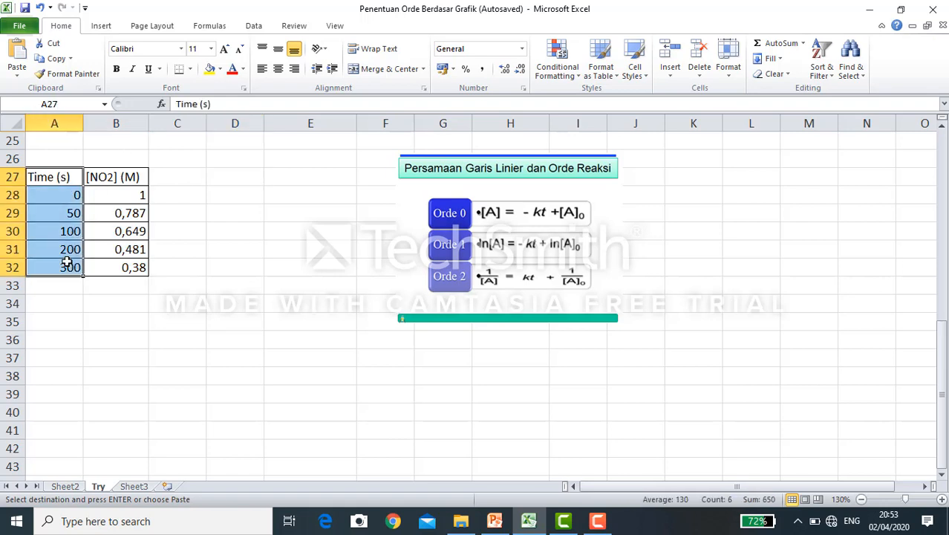
left_click(236, 175)
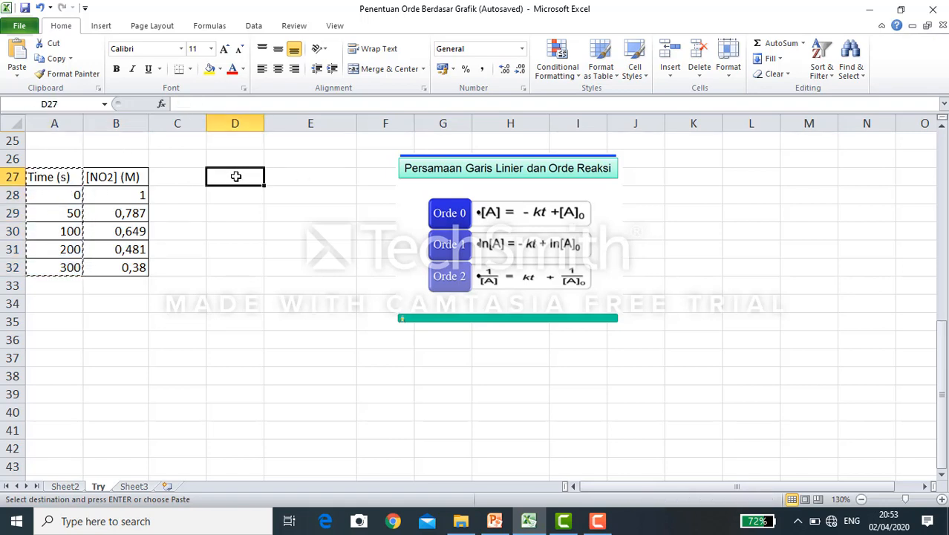
key("ctrl+v")
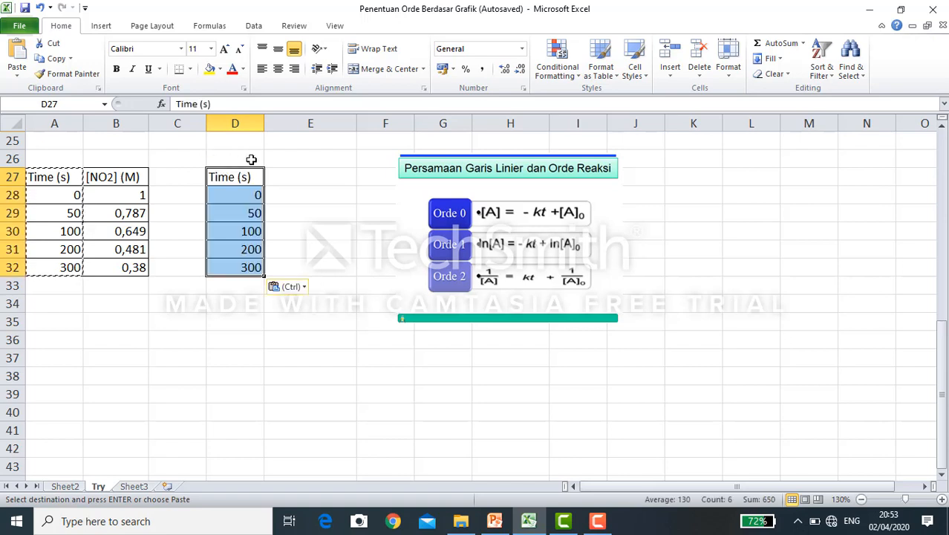
- Enter the column heading "1/[NO2]" in cell E27
left_click(284, 179)
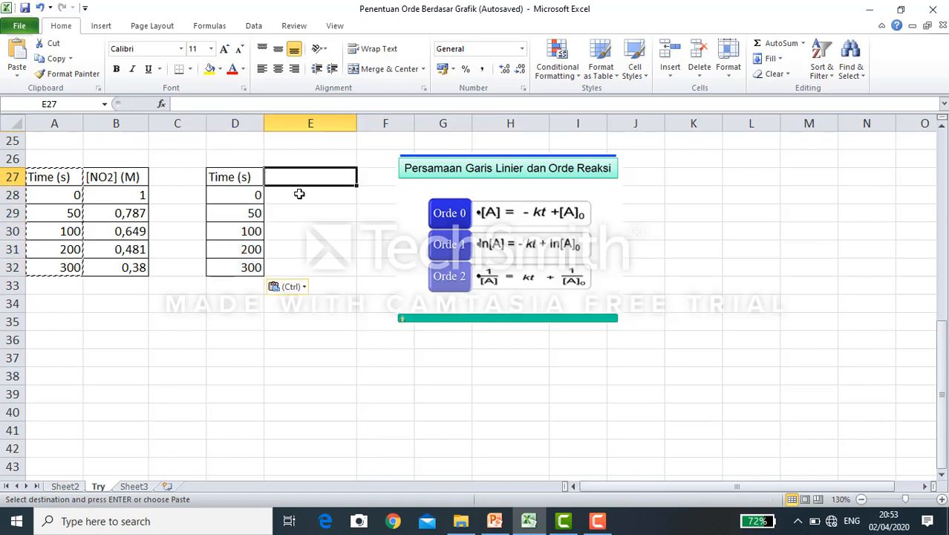
type("1")
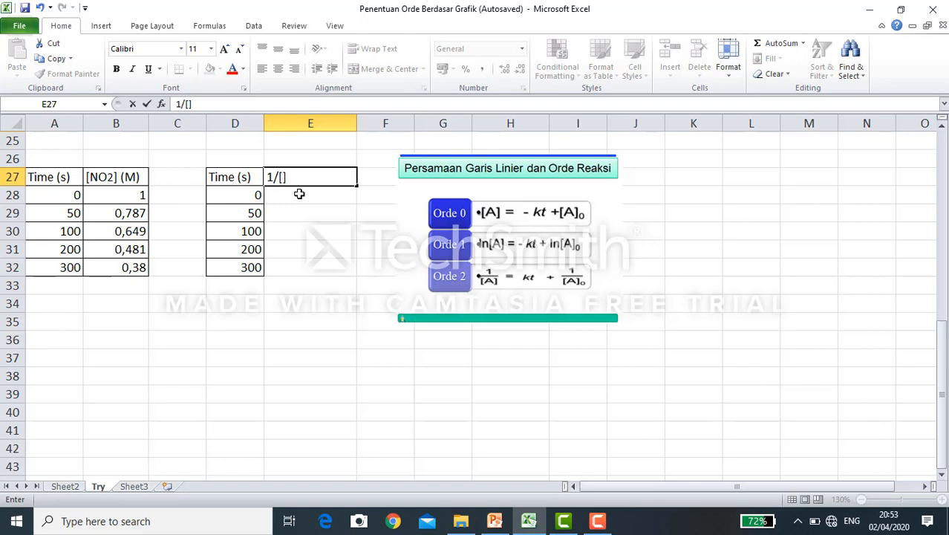
type("/[NO2")
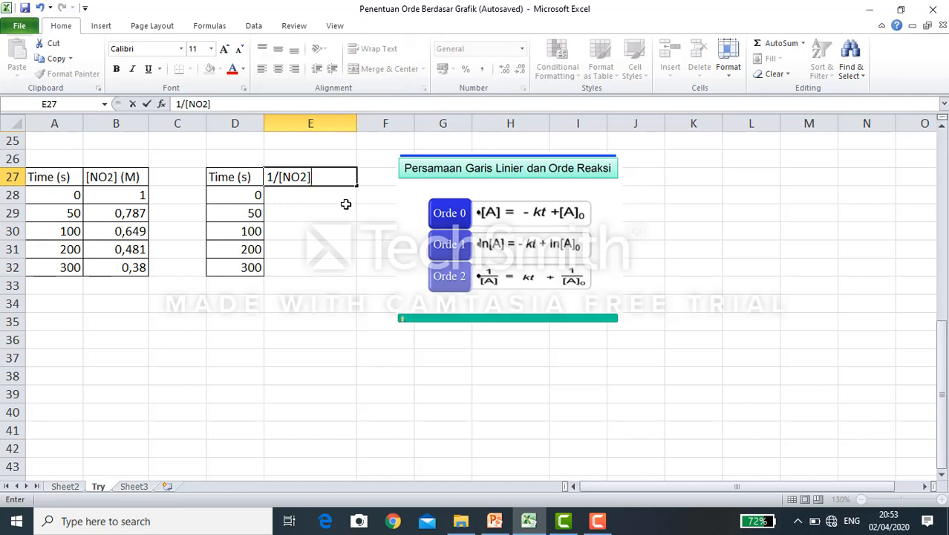
left_click(346, 205)
- Apply all borders to the 1/[NO2] column, cells E27:E32
left_click(309, 194)
left_click_drag(311, 178, 309, 253)
left_click(331, 217)
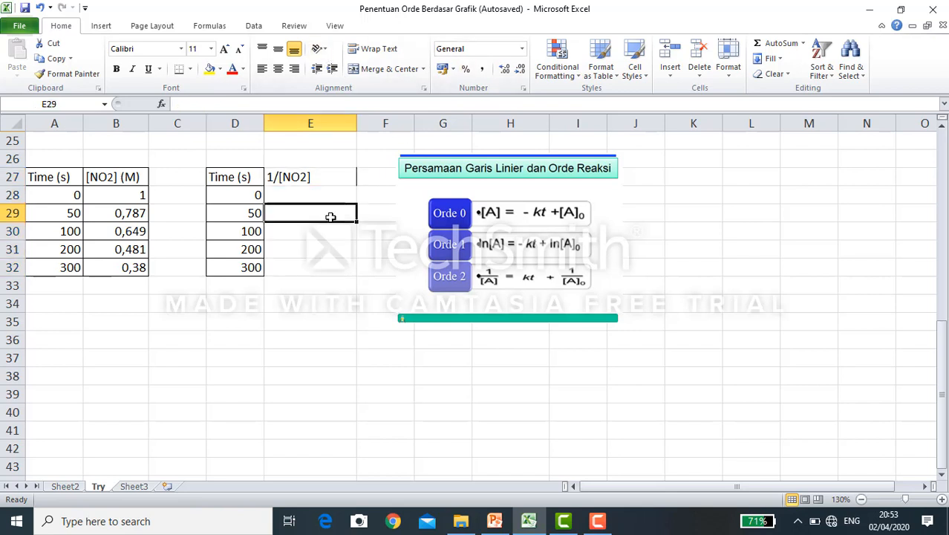
left_click_drag(322, 177, 315, 262)
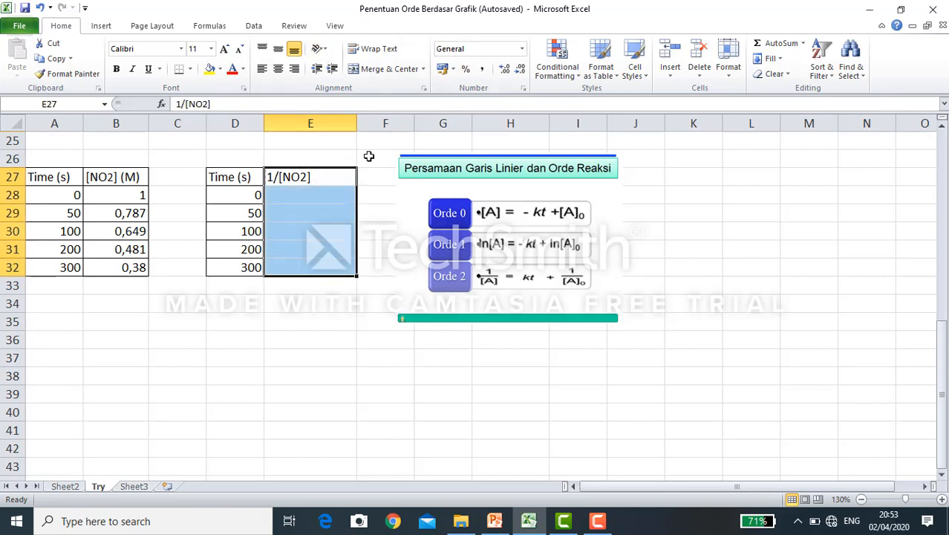
left_click(190, 69)
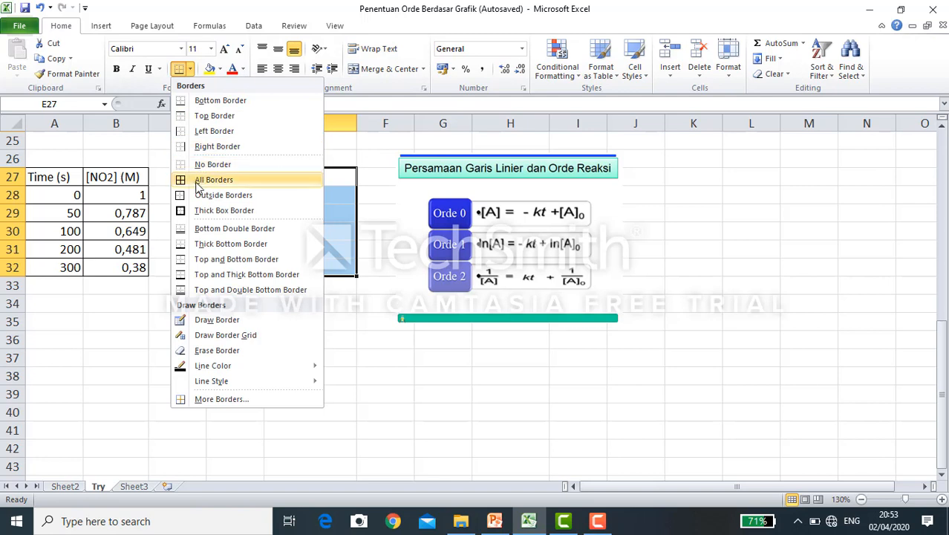
left_click(216, 179)
left_click(155, 358)
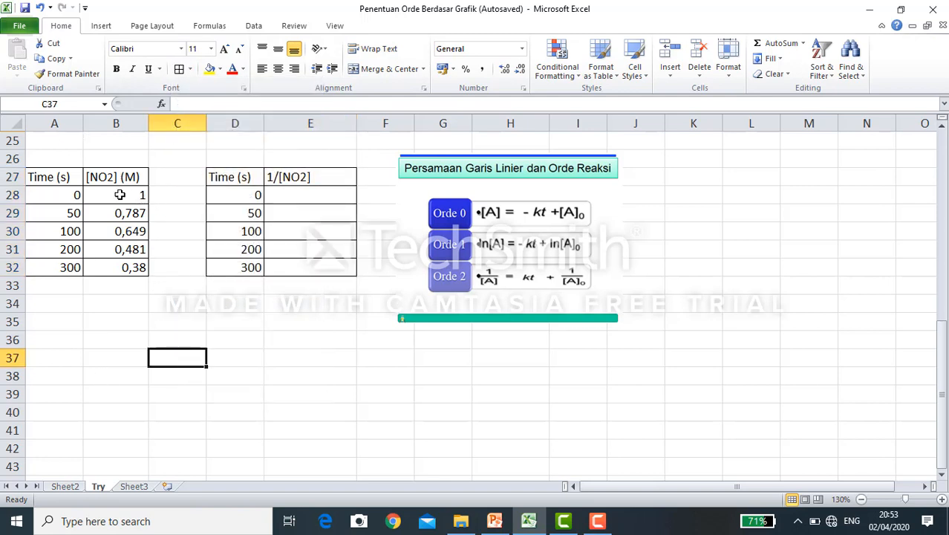
- Enter 1 as the 1/[NO2] value for time 0 in cell E28
left_click(280, 194)
type("1")
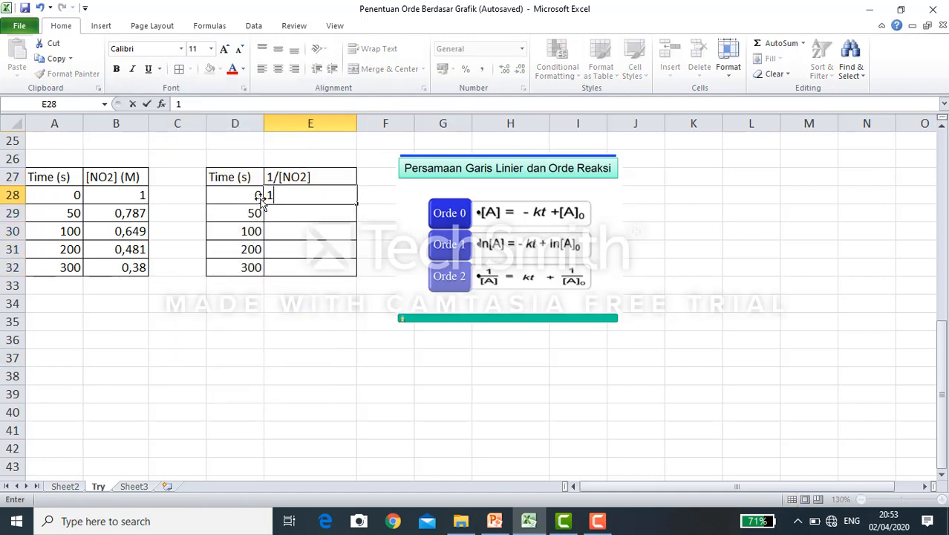
left_click(116, 211)
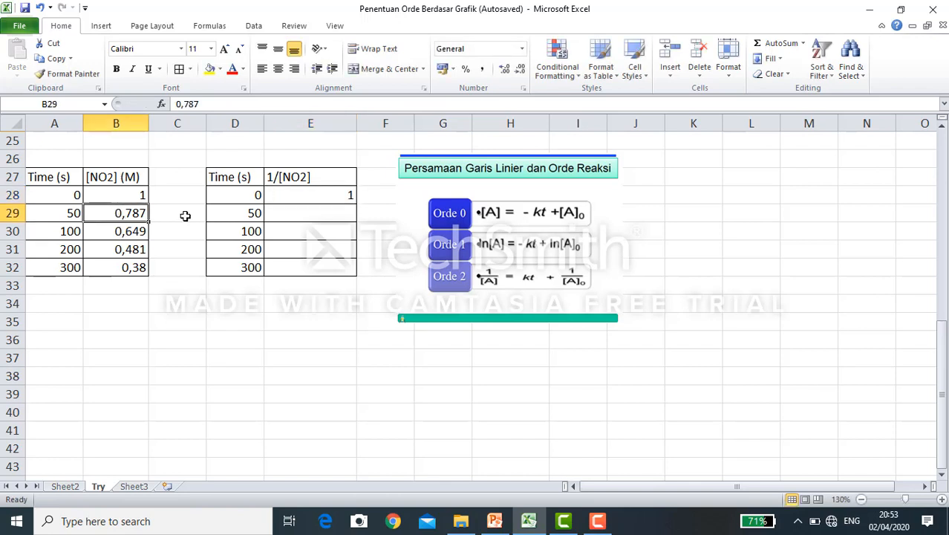
- Calculate the 1/[NO2] value for 50 s in cell E29 with the formula =1/B29
left_click(317, 213)
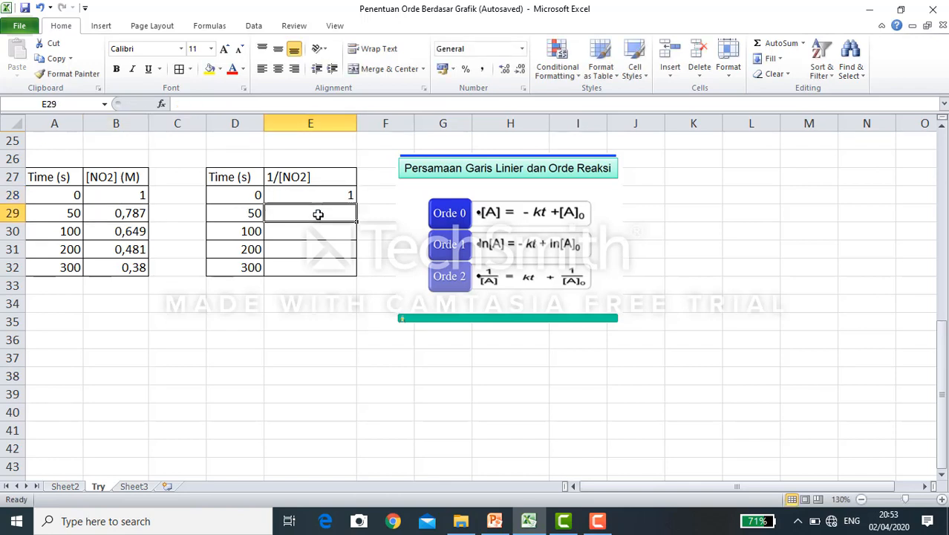
left_click(121, 232)
left_click(346, 232)
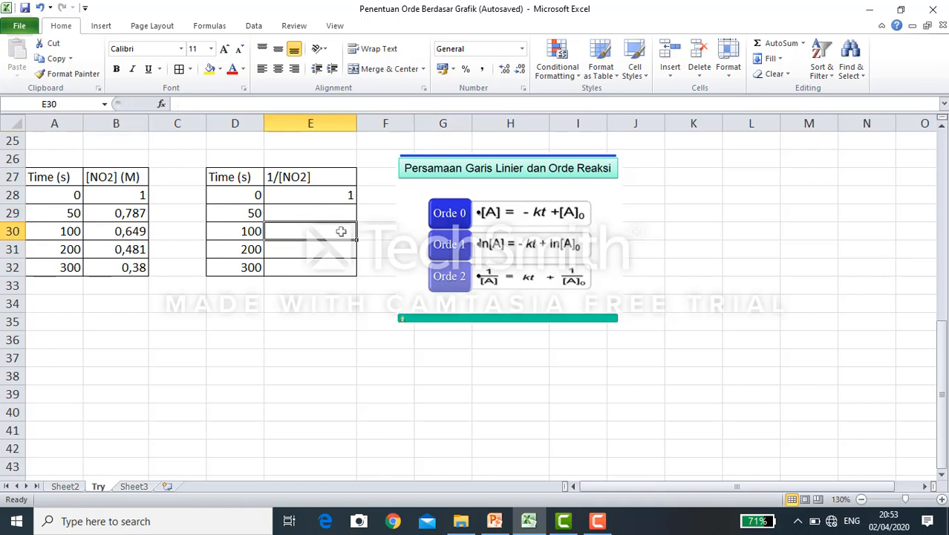
left_click(317, 212)
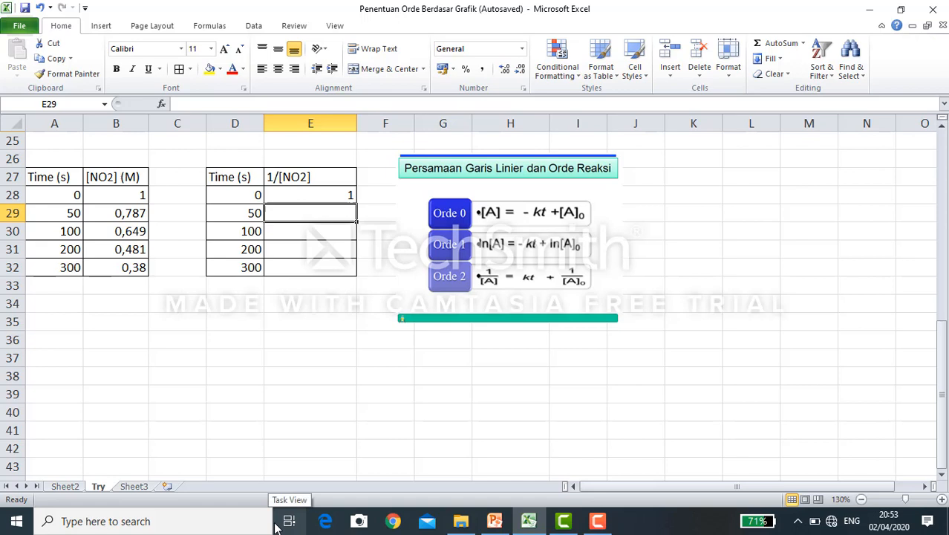
type("=1/")
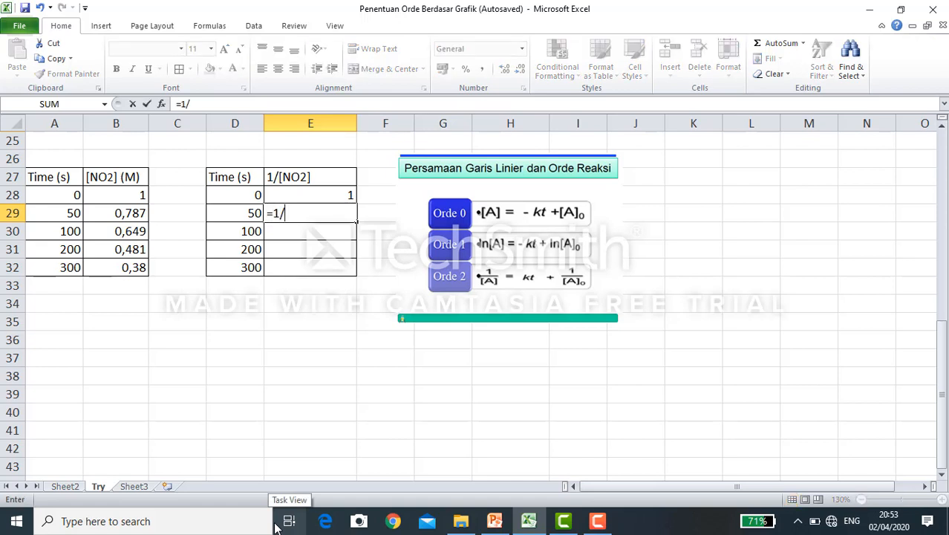
left_click(117, 220)
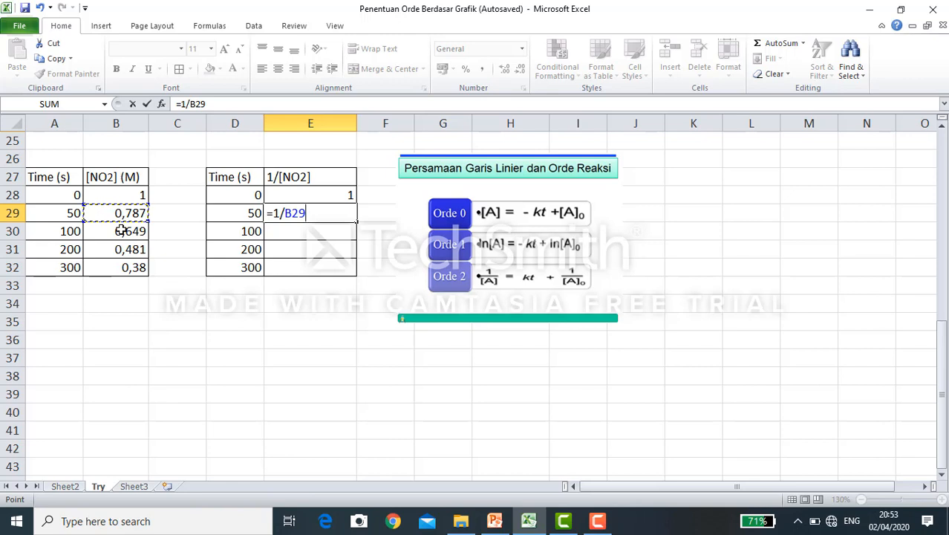
key("Return")
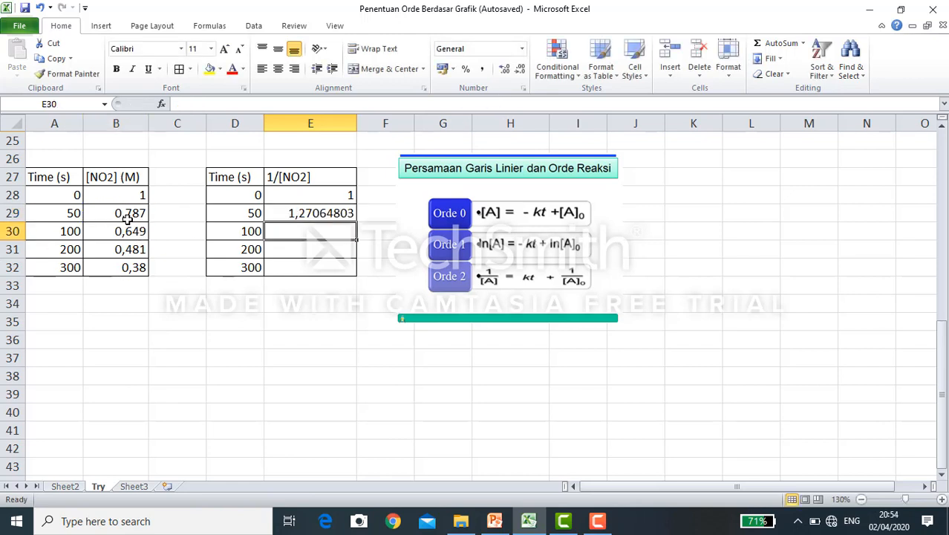
left_click(308, 214)
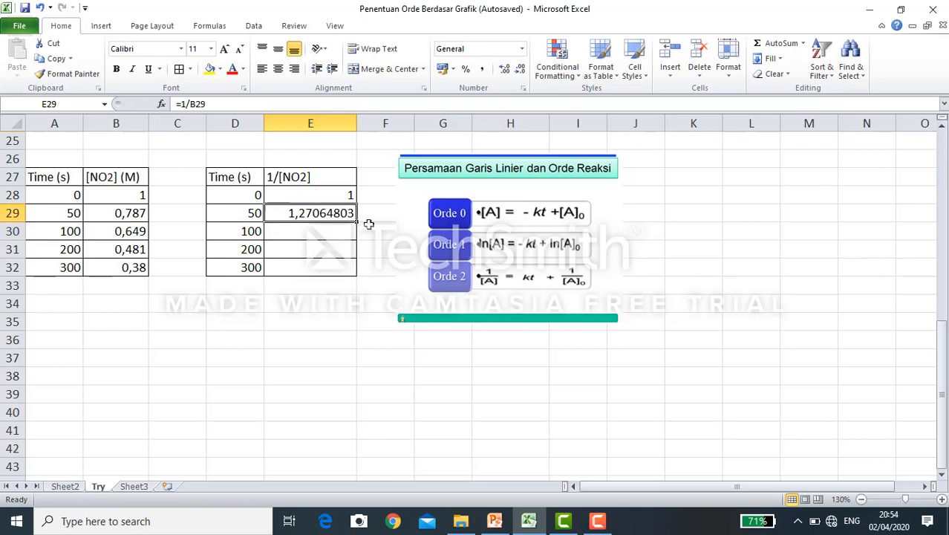
left_click(322, 236)
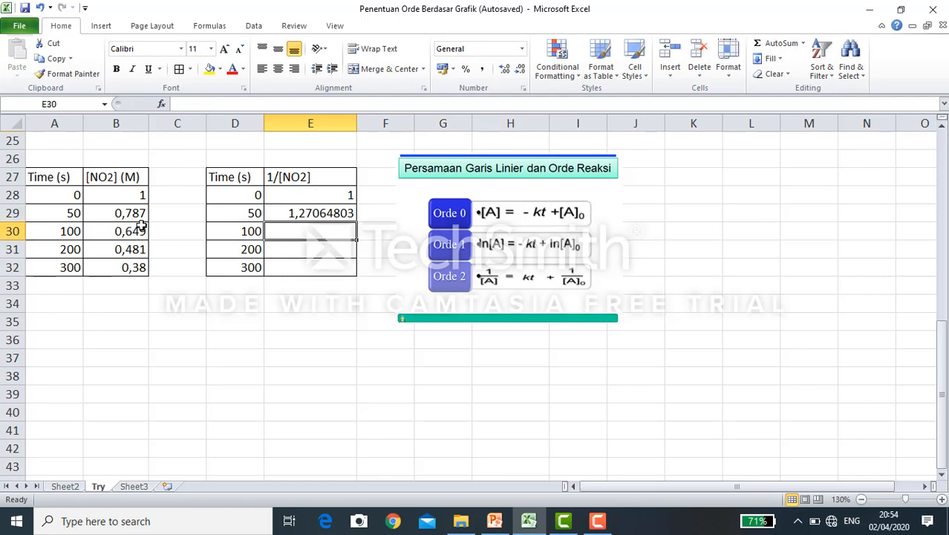
- Fill the 1/[NO2] formula from cell E29 down through E32 for the remaining times
left_click(319, 209)
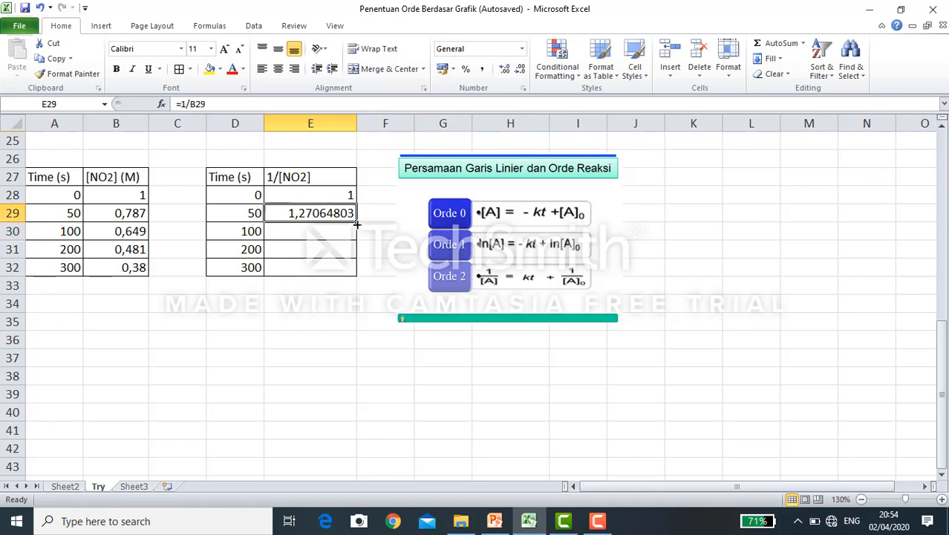
left_click_drag(356, 224, 346, 276)
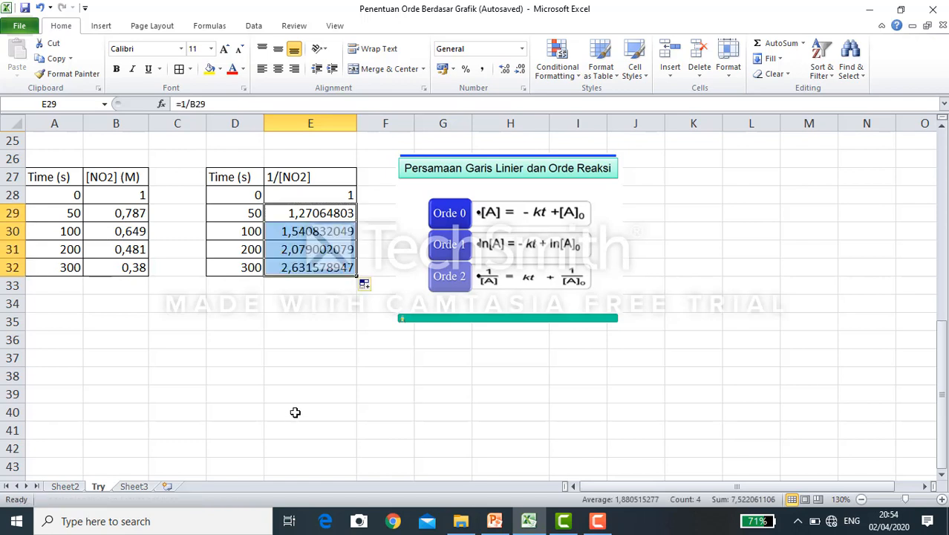
left_click(289, 415)
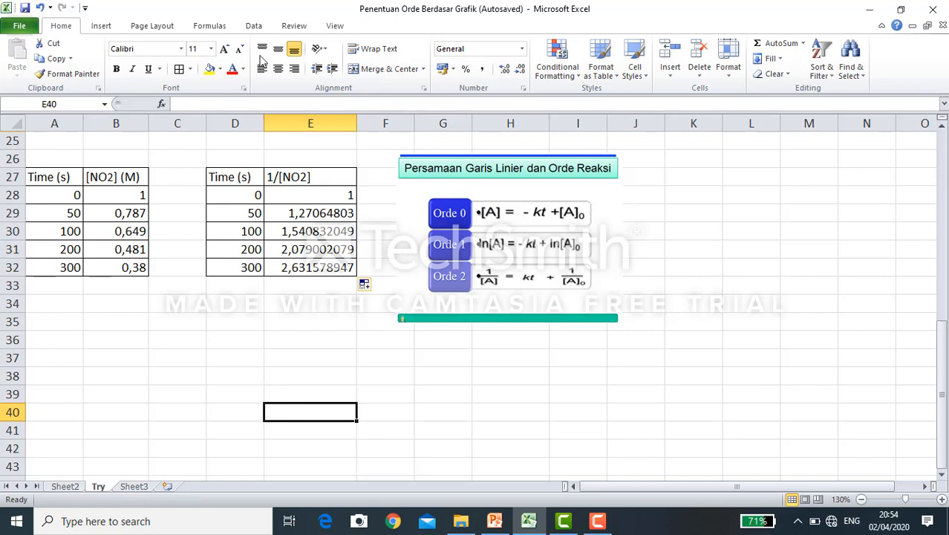
- Enter the table heading "Orde 2" in cell D26 above the Time (s) column
left_click(236, 282)
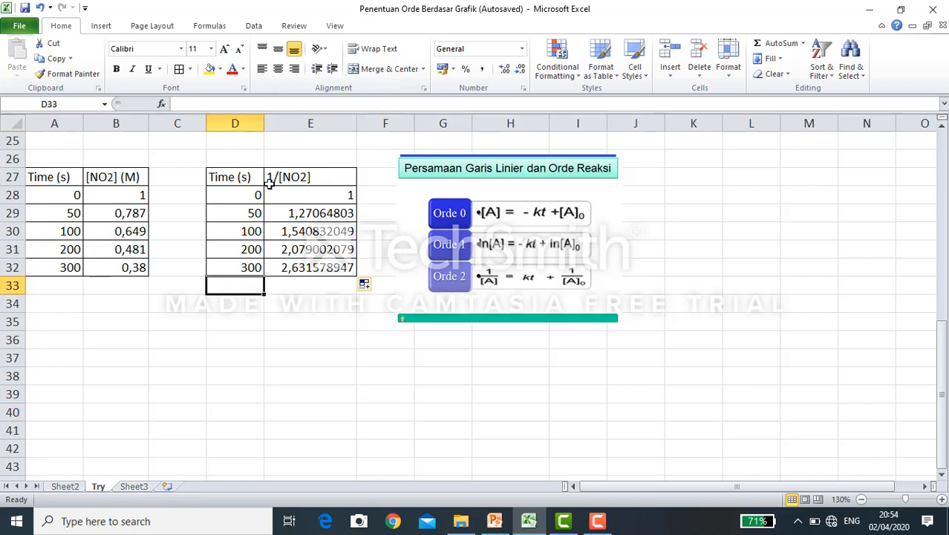
left_click(233, 159)
type("Od")
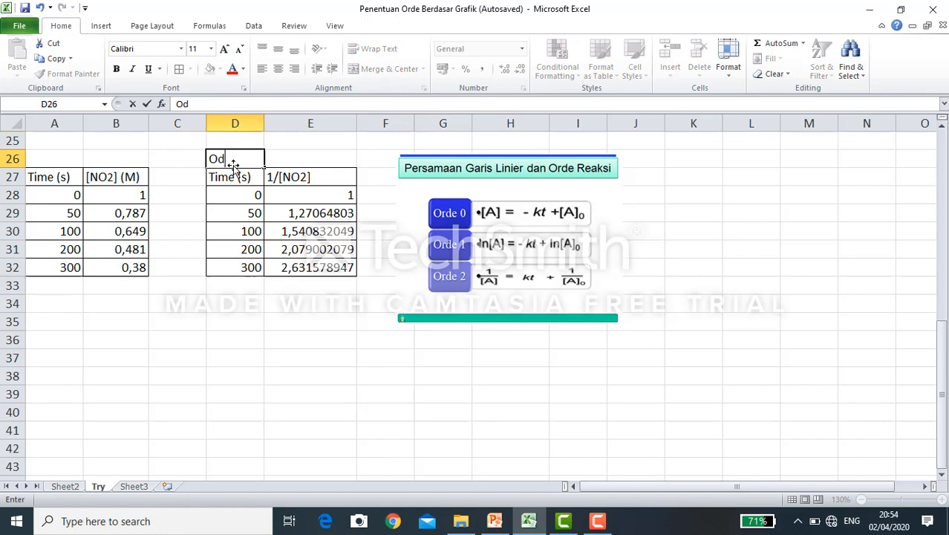
key("BackSpace")
type("rde 2")
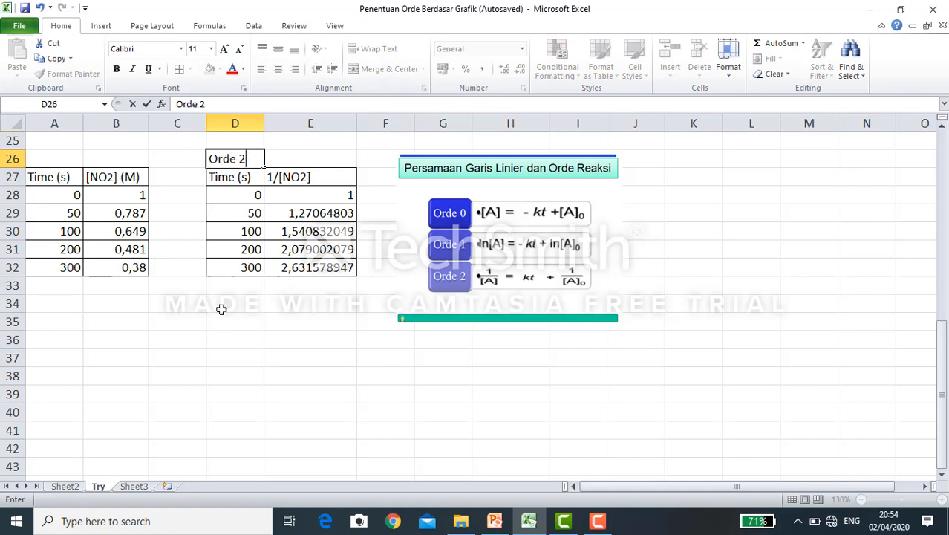
left_click(285, 377)
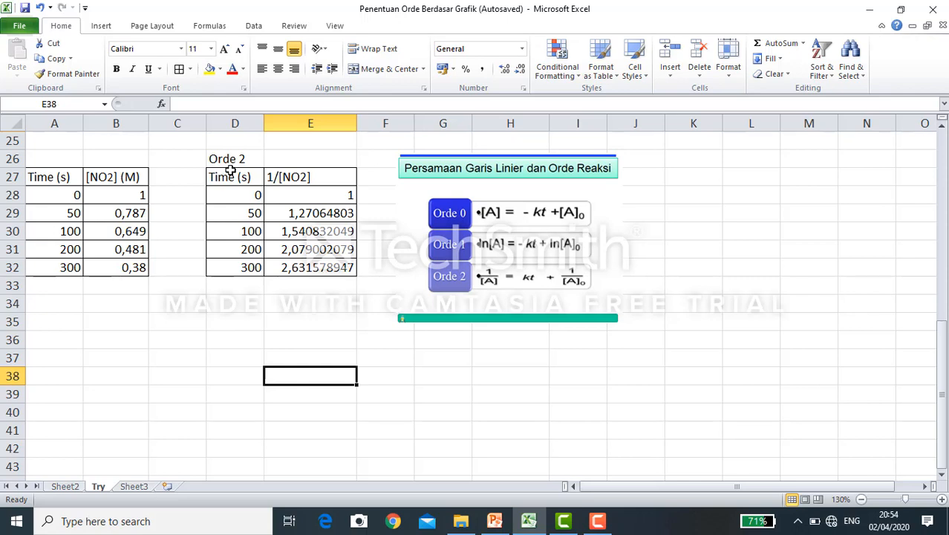
- Insert a markers-only scatter chart from D28:E32 and place it below the data tables, starting around row 36
left_click_drag(223, 191, 332, 272)
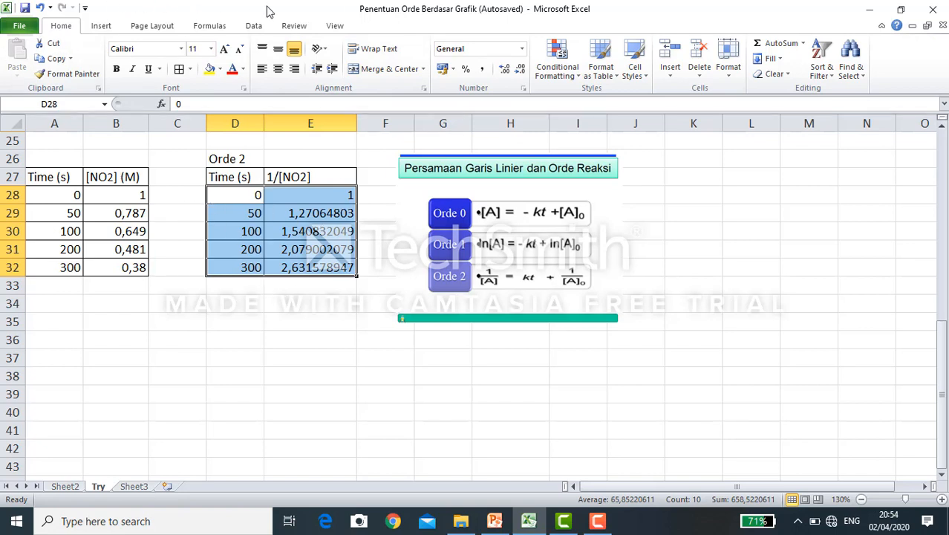
left_click(100, 25)
left_click(419, 62)
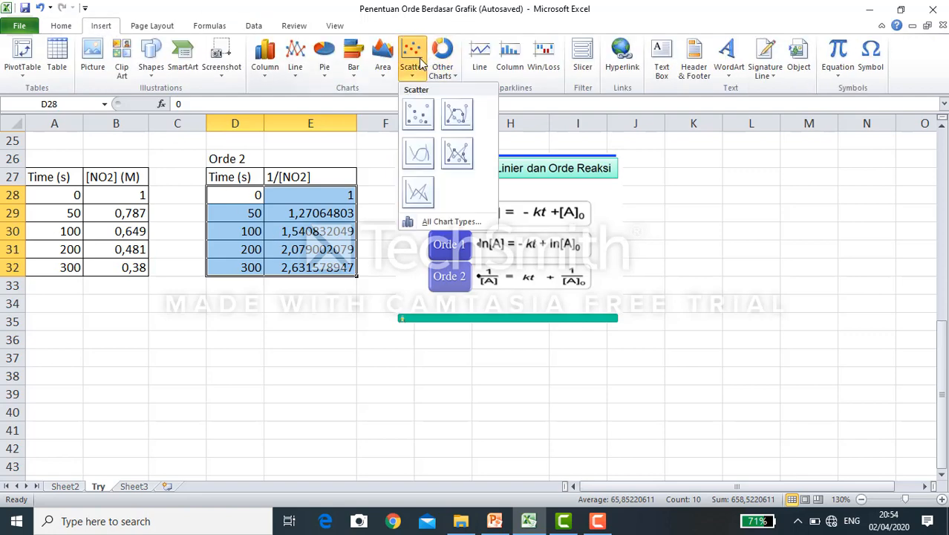
left_click(418, 113)
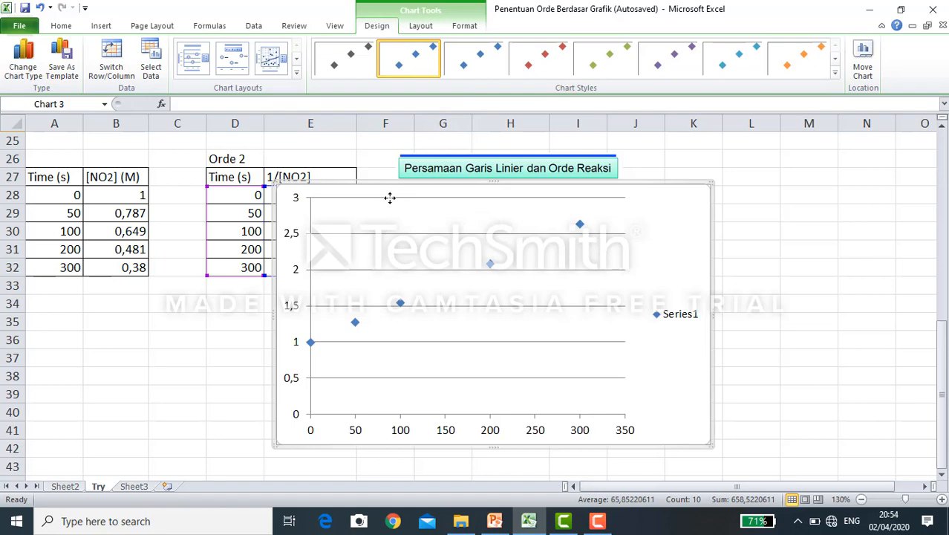
left_click_drag(390, 198, 188, 352)
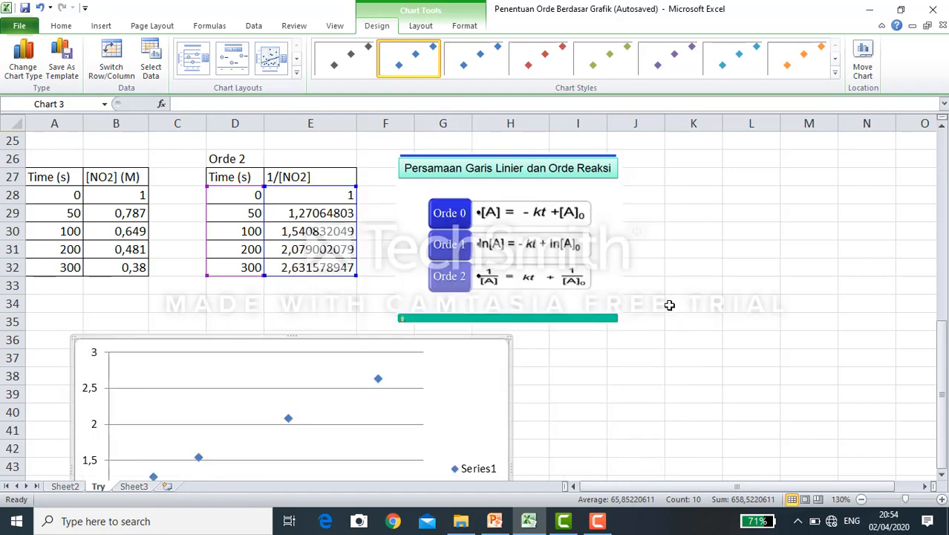
scroll(669, 305, "down", 3)
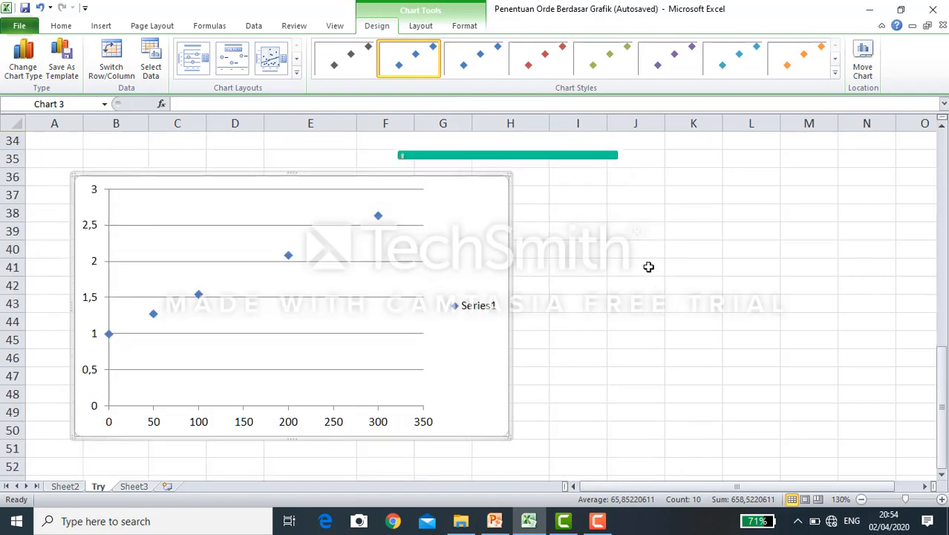
- Apply the chart layout with titles, linear trendline, equation and R², and move the equation label beside the plot area, above the legend
left_click(296, 72)
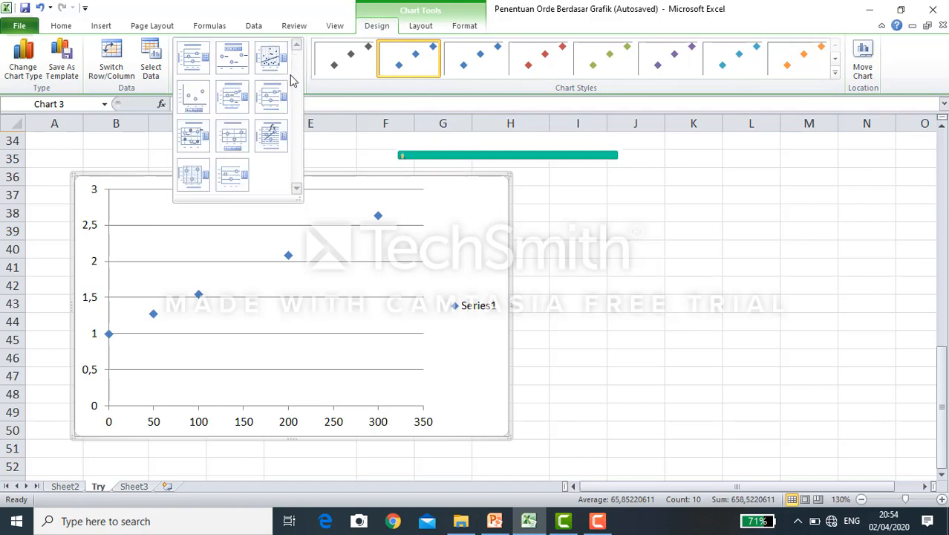
left_click(267, 137)
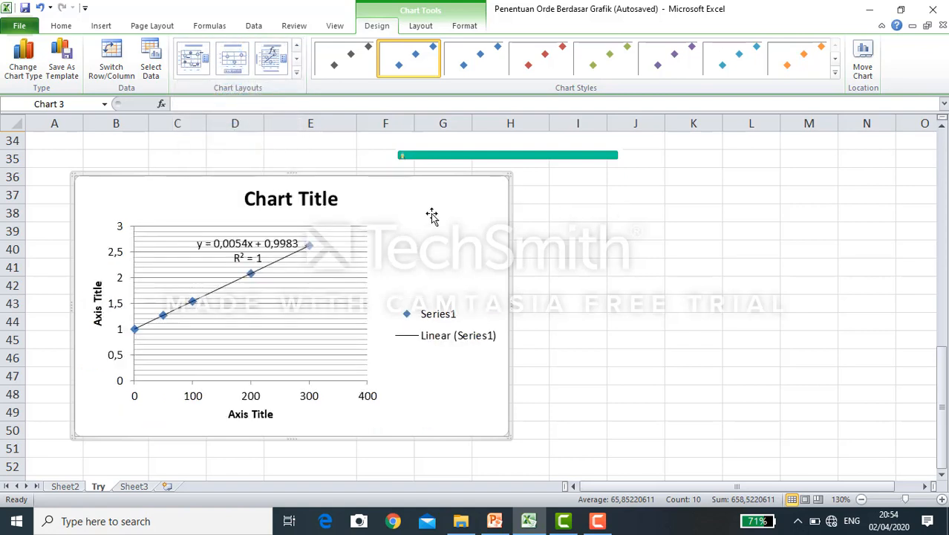
left_click(257, 206)
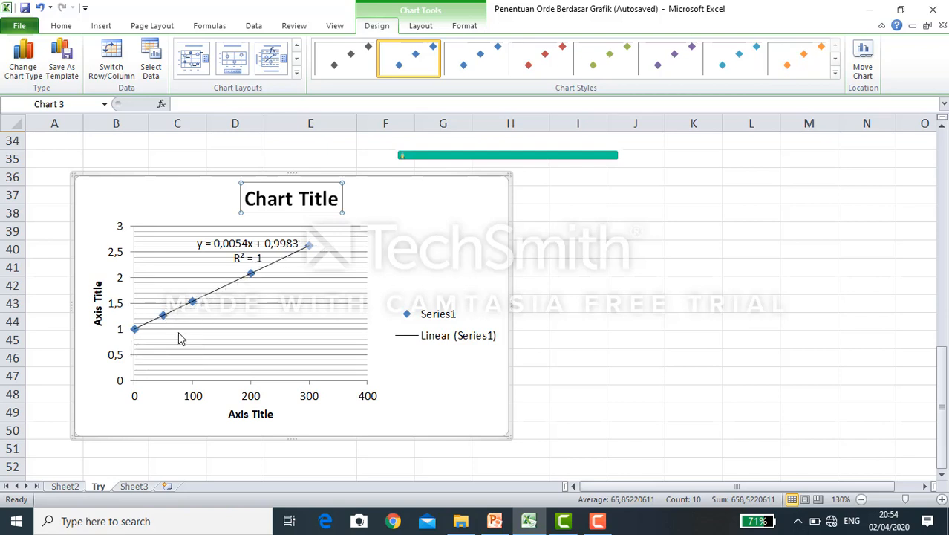
left_click_drag(239, 245, 448, 233)
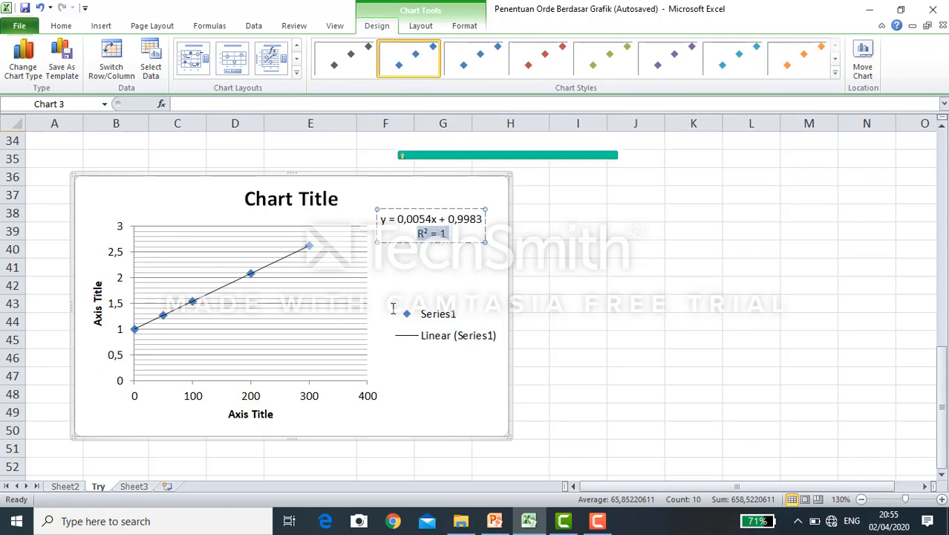
- Change the chart title of the 1/[NO2] scatter chart to "Orde 2"
left_click(296, 199)
left_click(295, 199)
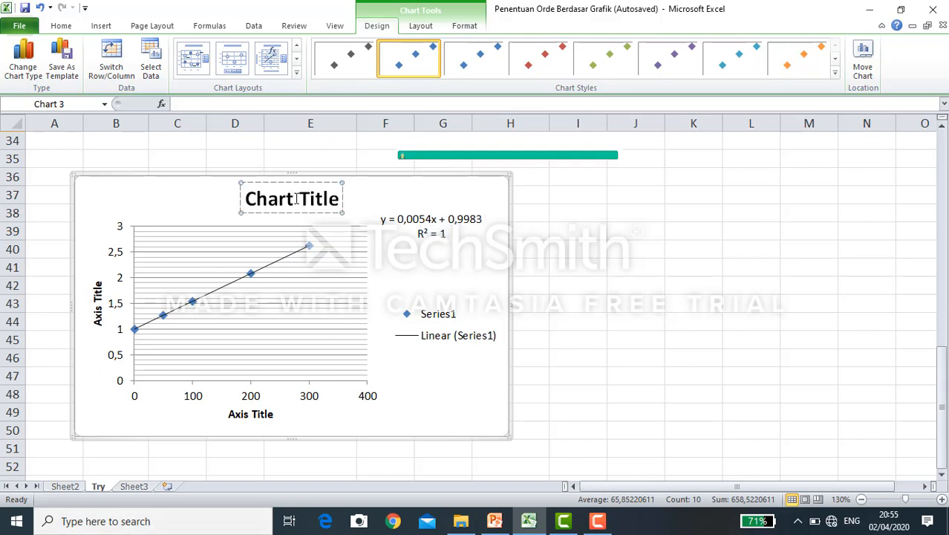
triple_click(295, 200)
type("Ord")
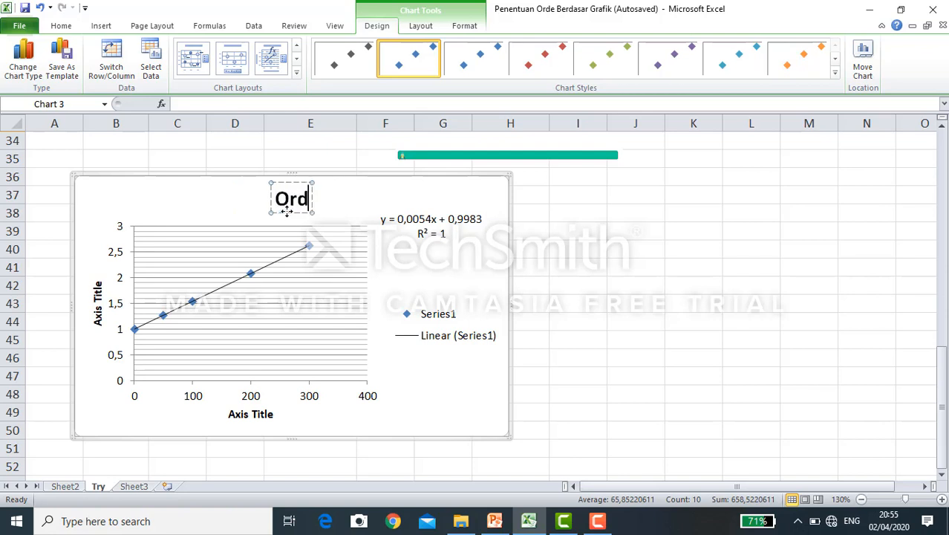
type("e 2")
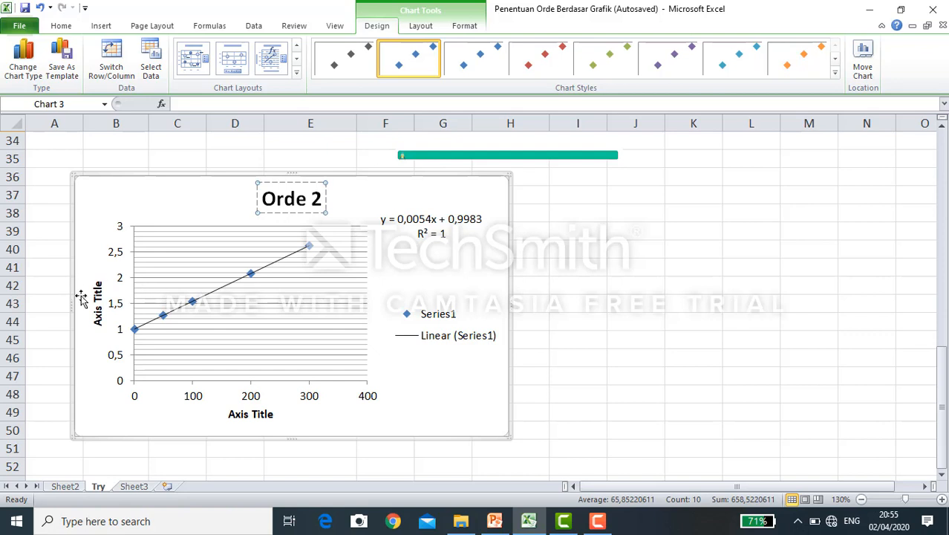
- Delete the placeholder text of the vertical axis title on the Orde 2 chart
left_click(98, 319)
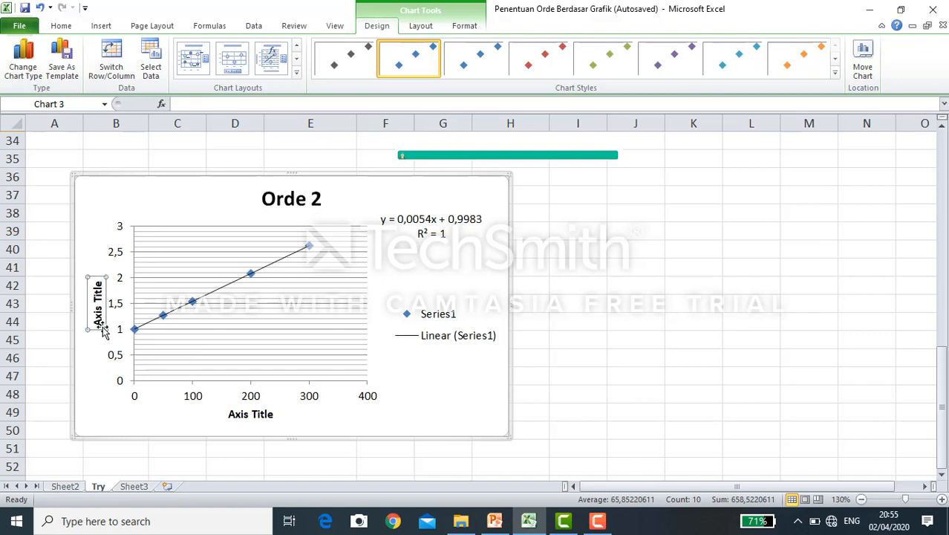
left_click_drag(100, 327, 99, 286)
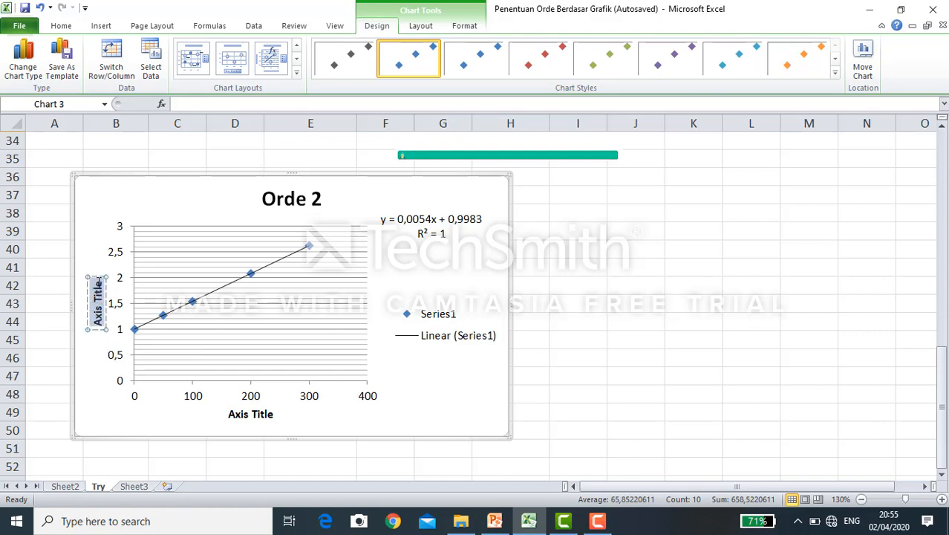
key("BackSpace")
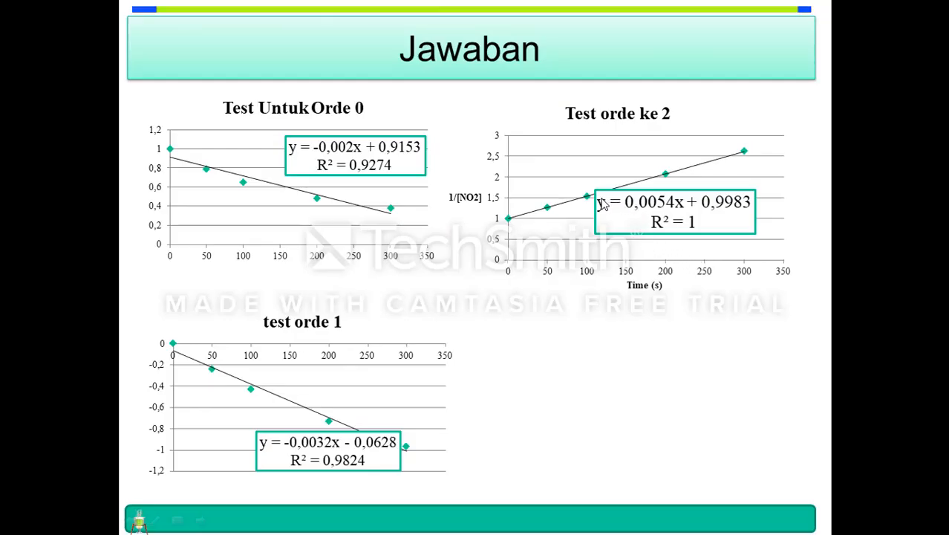
- In the PowerPoint slide show, advance the "Jawaban" slide to its next animated item
left_click(604, 346)
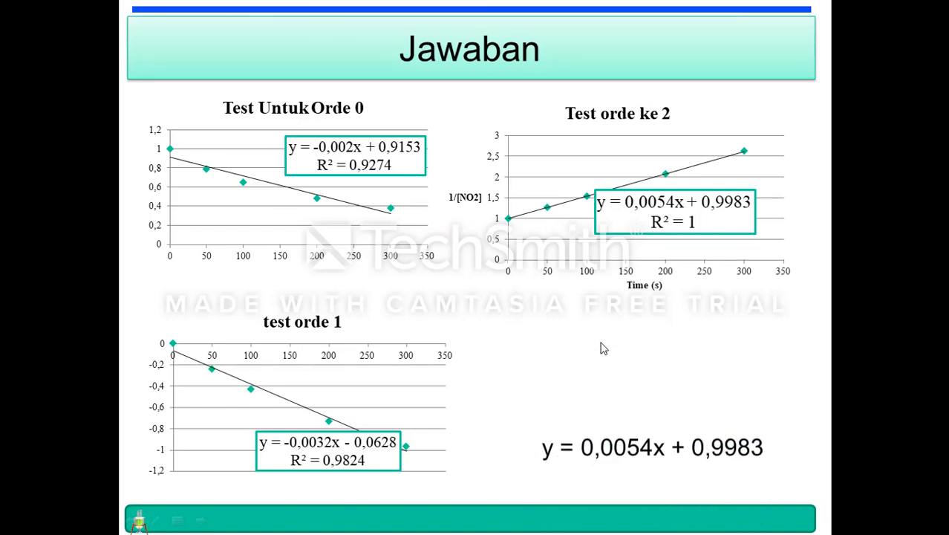